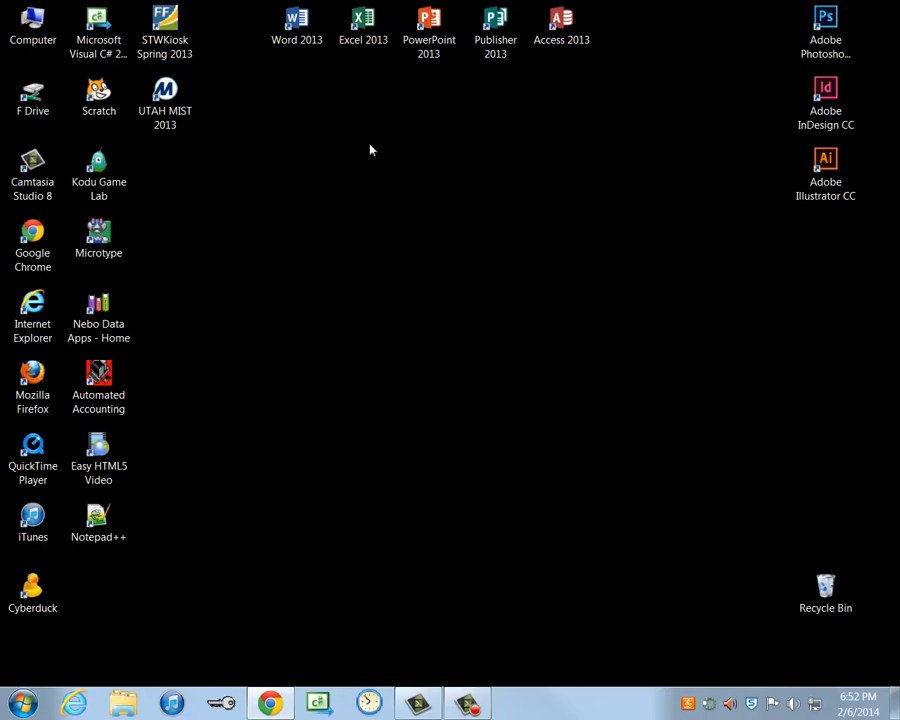
Start Word and open Letterhead.docx from the Word folder inside A5 - Computer Tech 1 on the personal network drive.
{"action": "left_click", "coordinate": [296, 30]}
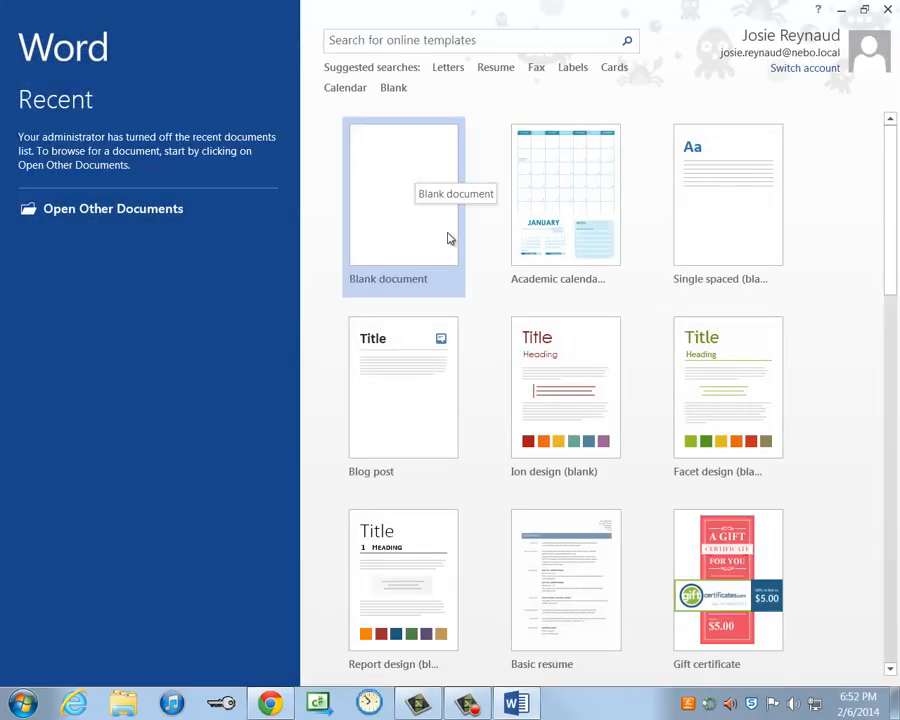
{"action": "left_click", "coordinate": [117, 212]}
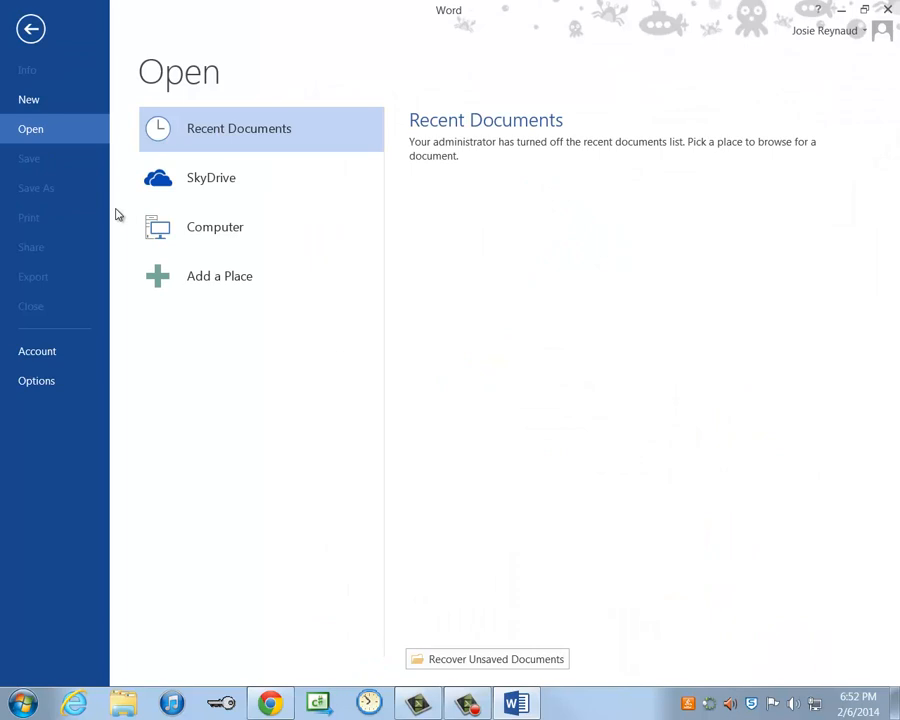
{"action": "left_click", "coordinate": [226, 235]}
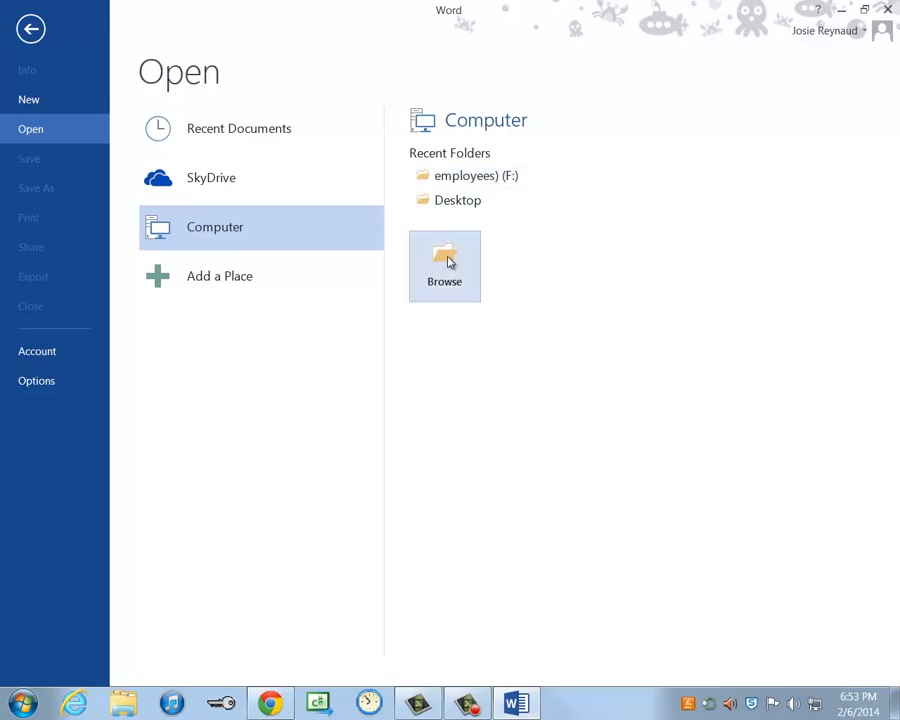
{"action": "left_click", "coordinate": [447, 260]}
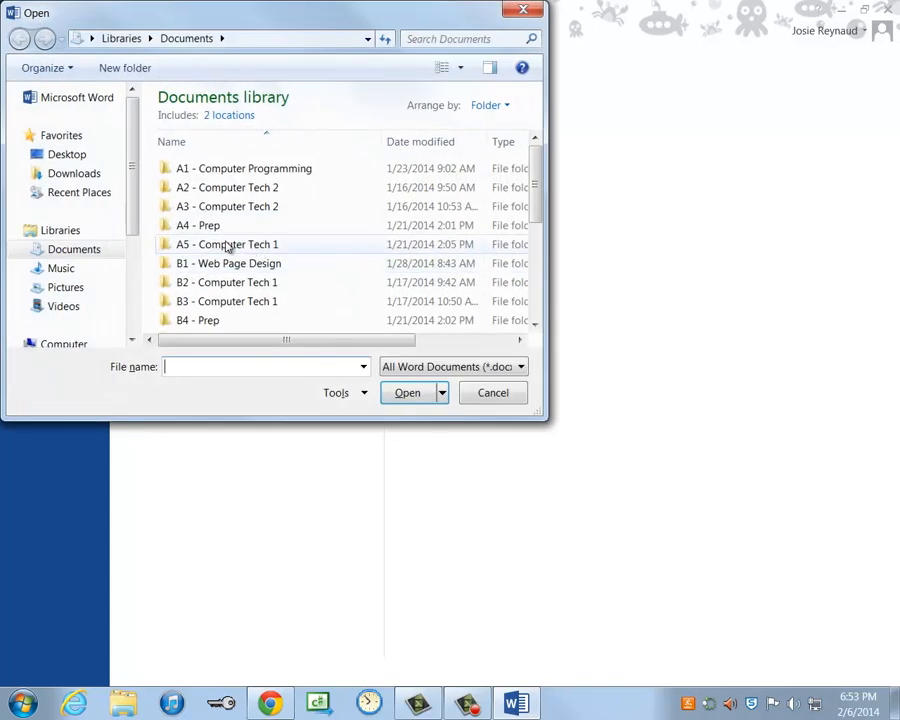
{"action": "scroll", "coordinate": [132, 200], "scroll_direction": "down", "scroll_amount": 3}
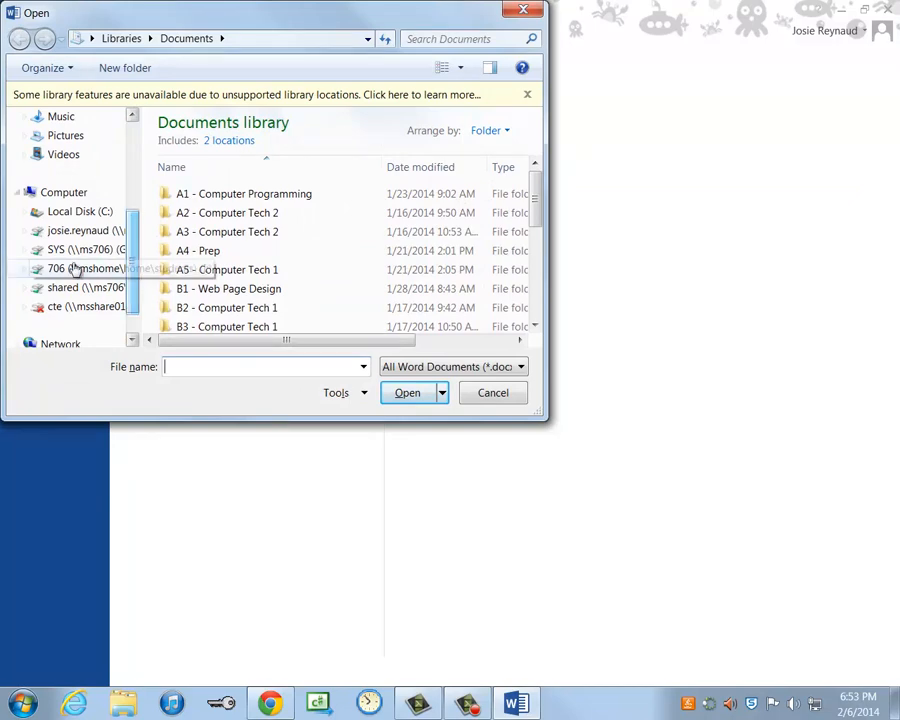
{"action": "left_click", "coordinate": [70, 231]}
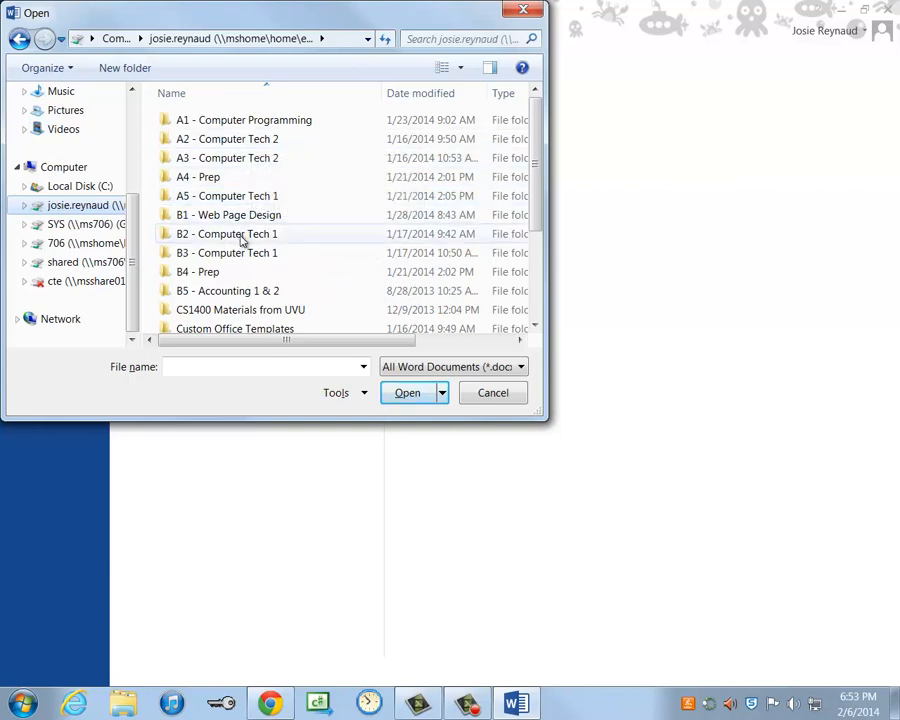
{"action": "double_click", "coordinate": [237, 196]}
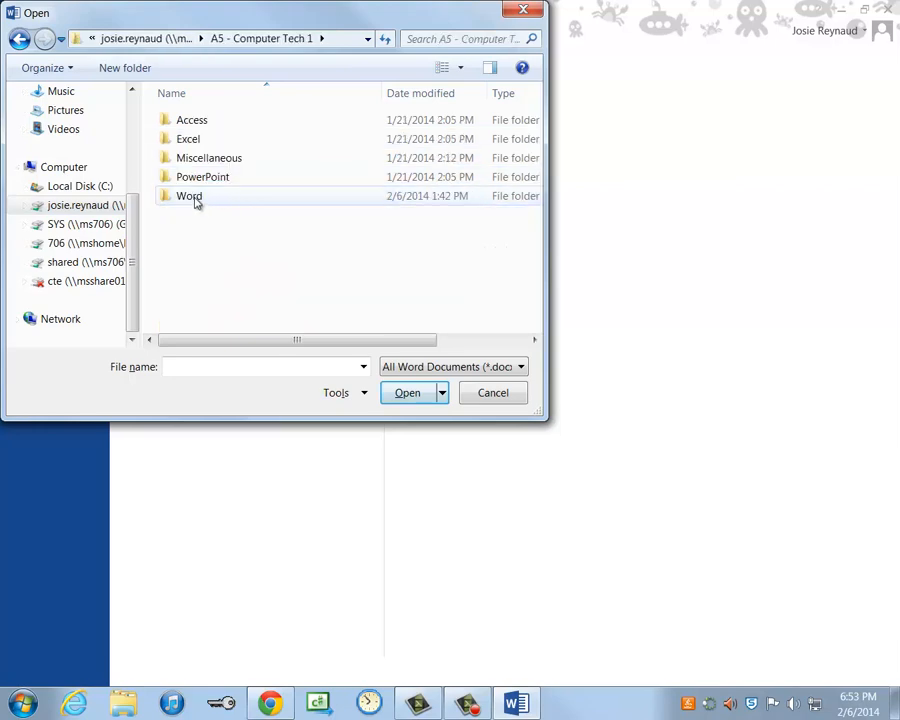
{"action": "double_click", "coordinate": [195, 200]}
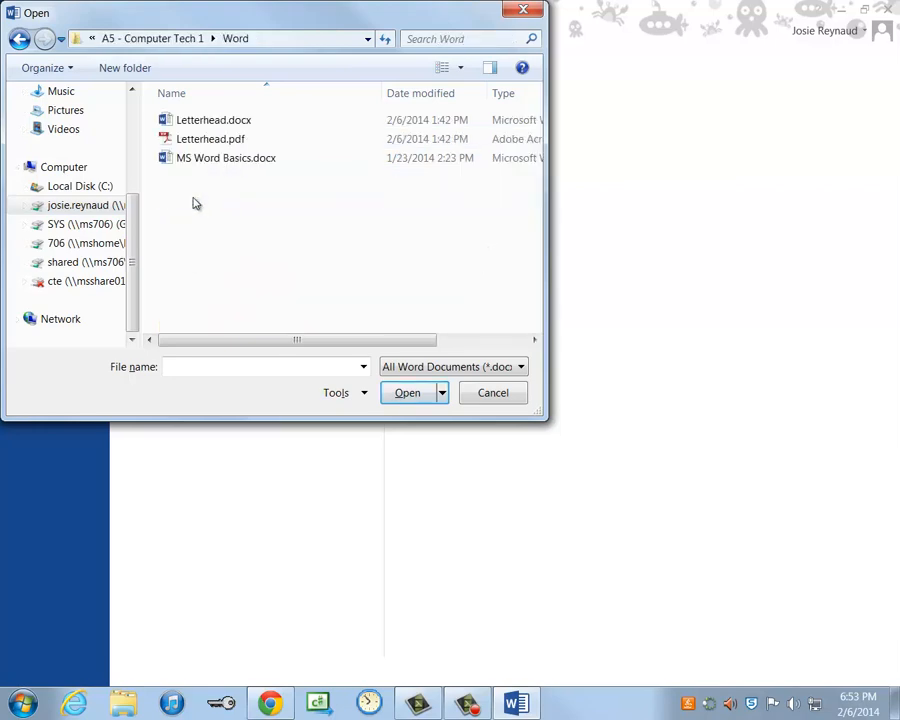
{"action": "double_click", "coordinate": [232, 121]}
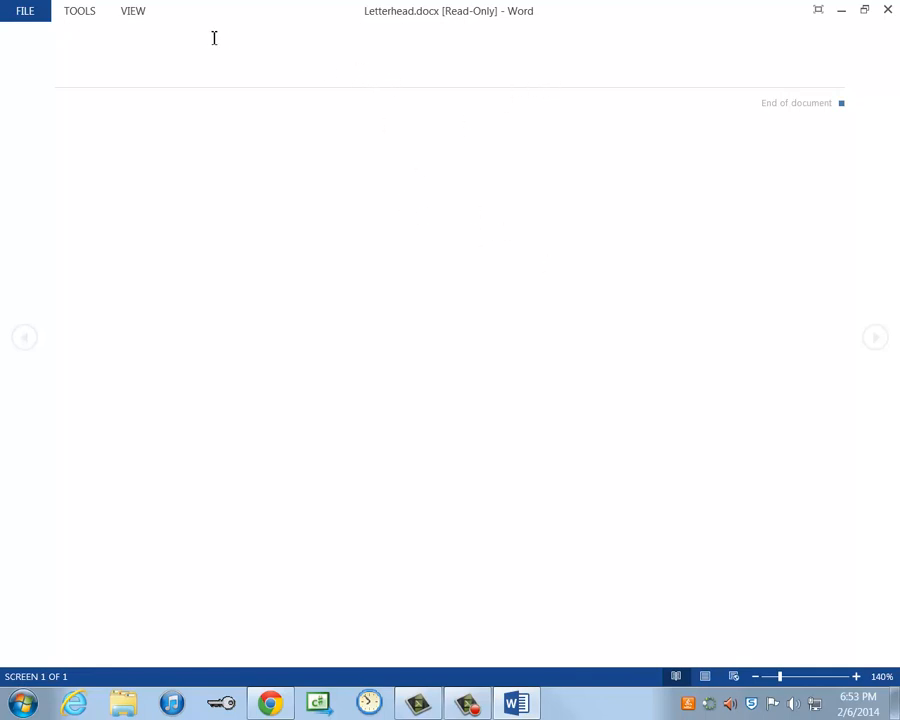
Switch the letterhead document from reading view to editing and zoom out to 110%.
{"action": "left_click", "coordinate": [133, 14]}
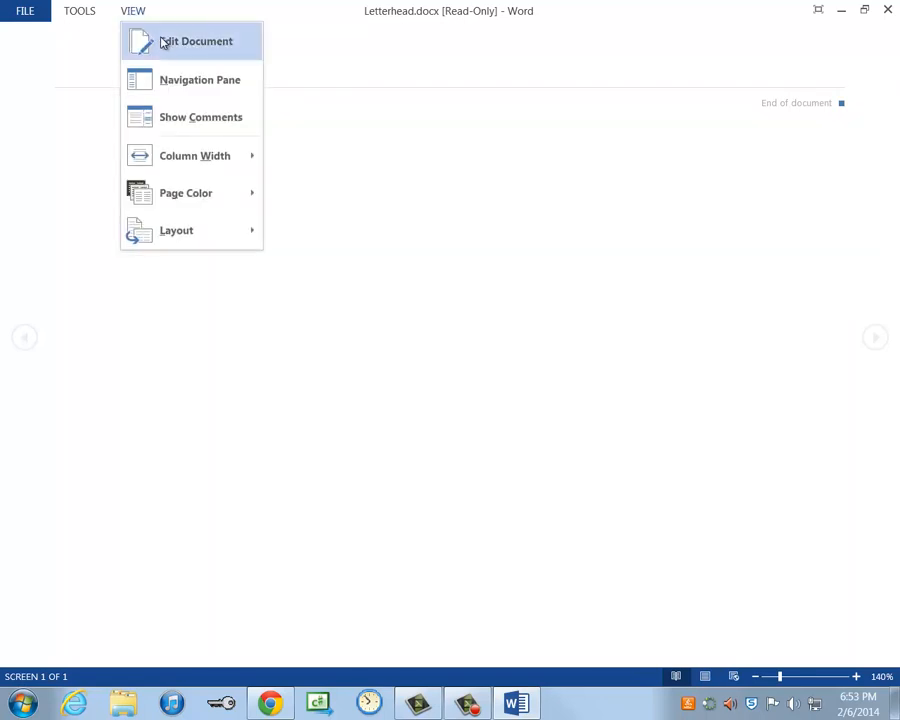
{"action": "left_click", "coordinate": [166, 43]}
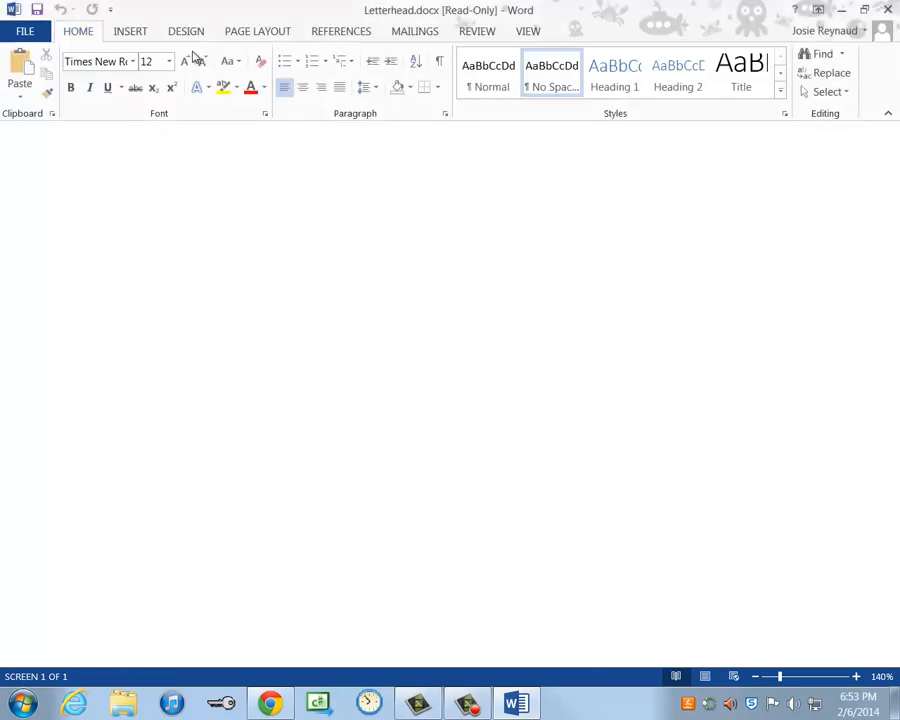
{"action": "scroll", "coordinate": [476, 296], "scroll_direction": "down", "scroll_amount": 2, "text": "ctrl"}
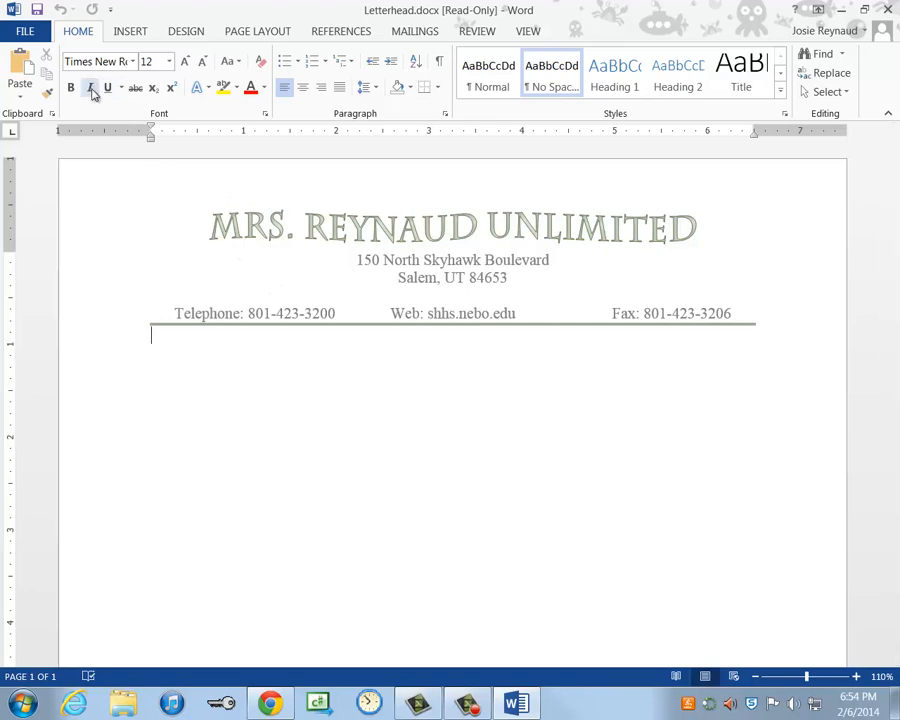
Save a copy of the letterhead as a Word document named Letter 1 in the current Word folder.
{"action": "left_click", "coordinate": [24, 35]}
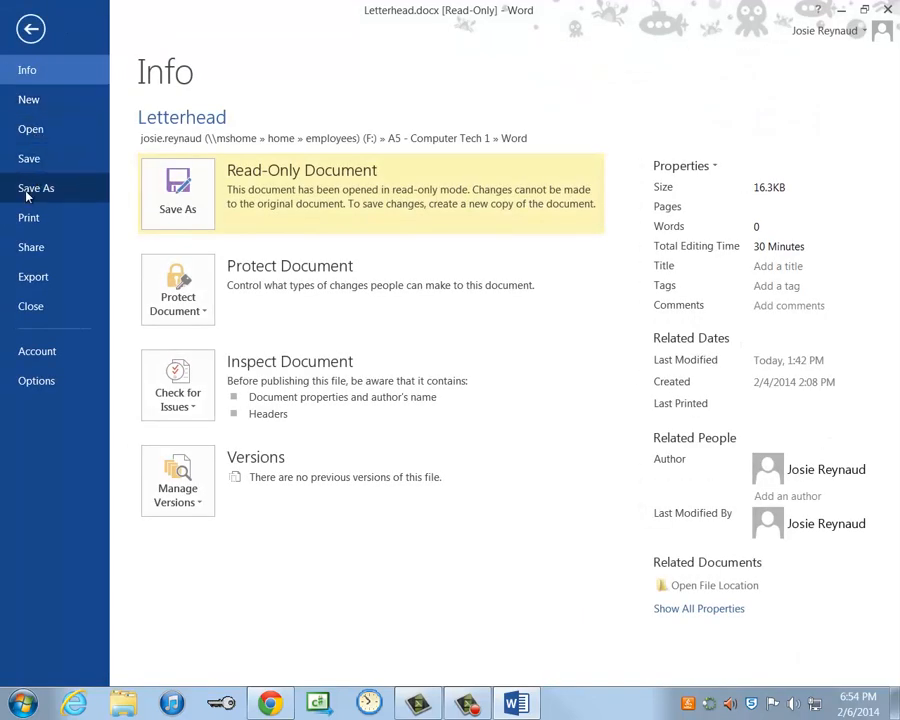
{"action": "left_click", "coordinate": [27, 193]}
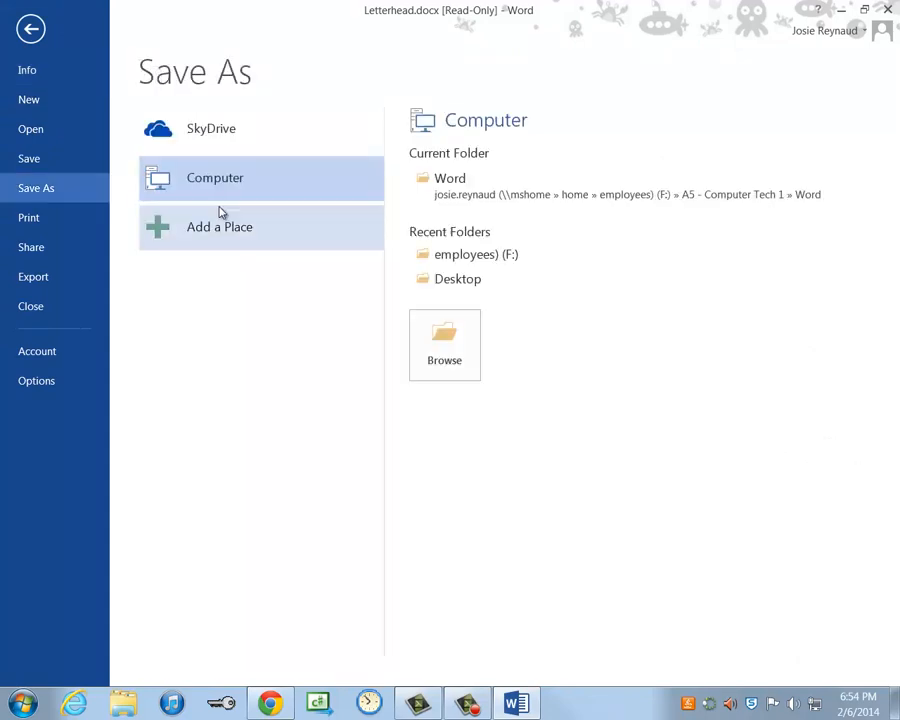
{"action": "left_click", "coordinate": [450, 190]}
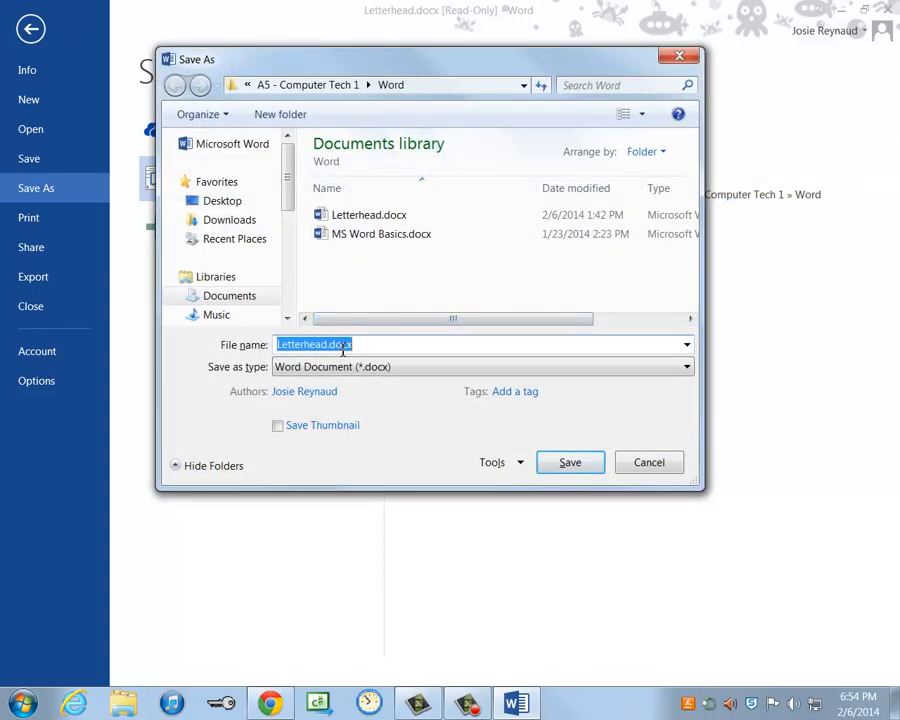
{"action": "type", "text": "Letter 1"}
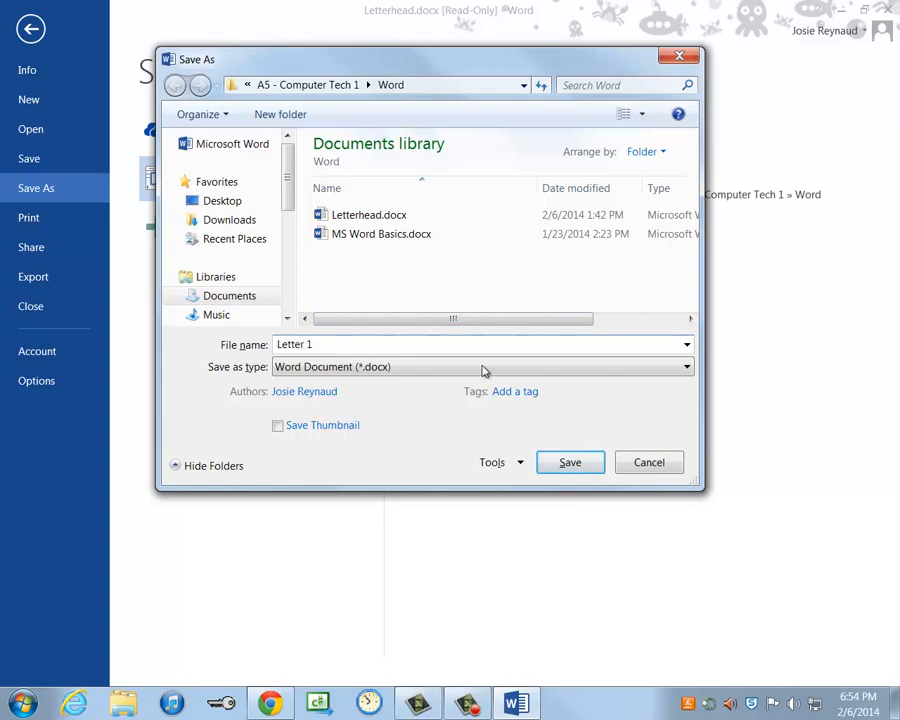
{"action": "left_click", "coordinate": [570, 463]}
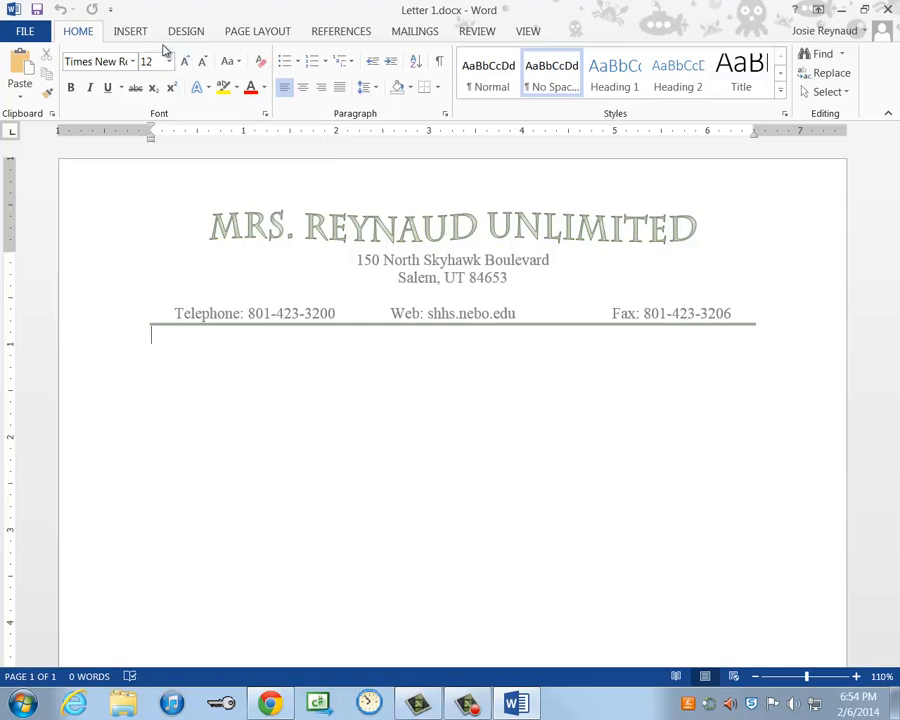
Set the page's vertical alignment to Center for the whole document in Page Setup.
{"action": "left_click", "coordinate": [244, 36]}
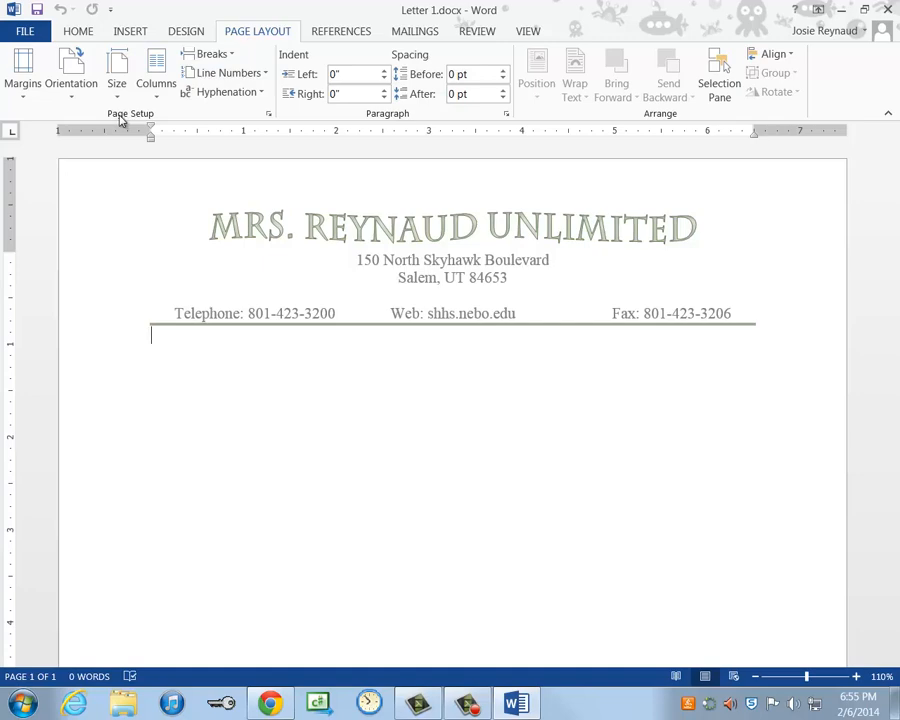
{"action": "left_click", "coordinate": [268, 116]}
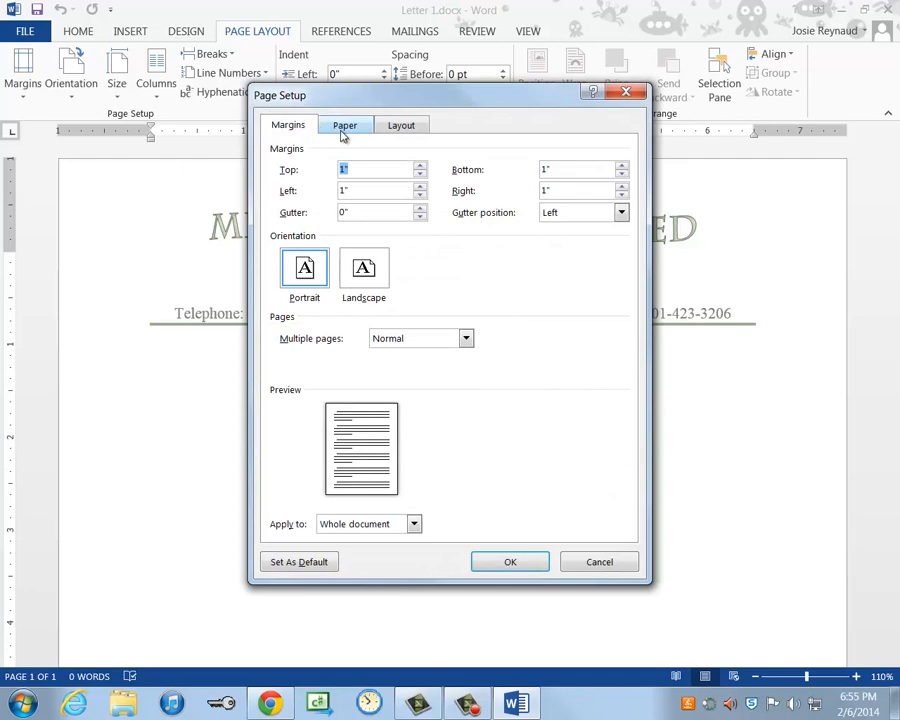
{"action": "left_click", "coordinate": [399, 127]}
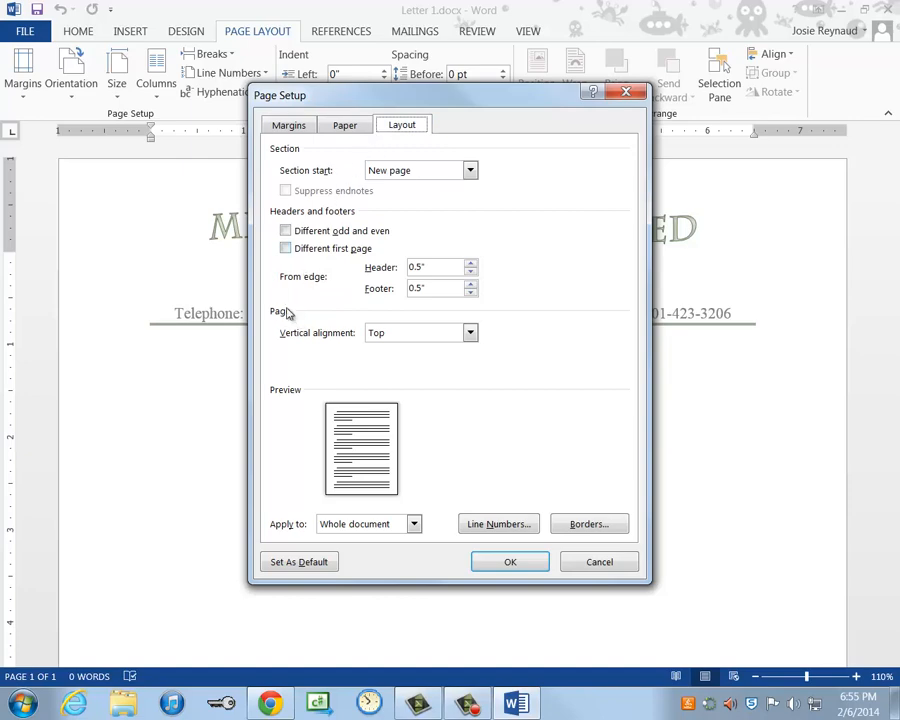
{"action": "left_click", "coordinate": [469, 335]}
{"action": "left_click", "coordinate": [440, 364]}
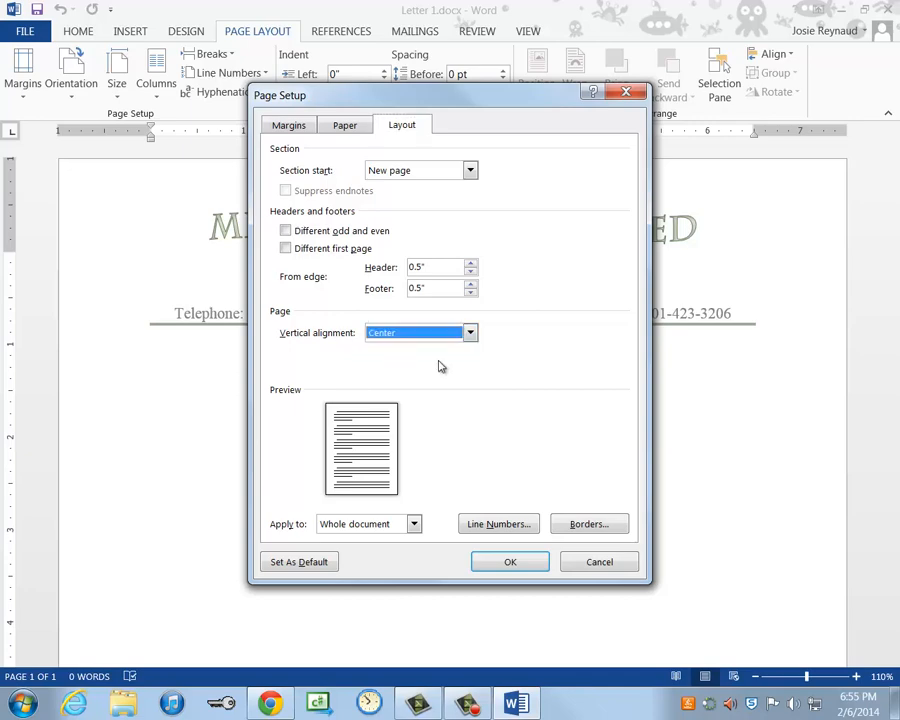
{"action": "left_click", "coordinate": [508, 566]}
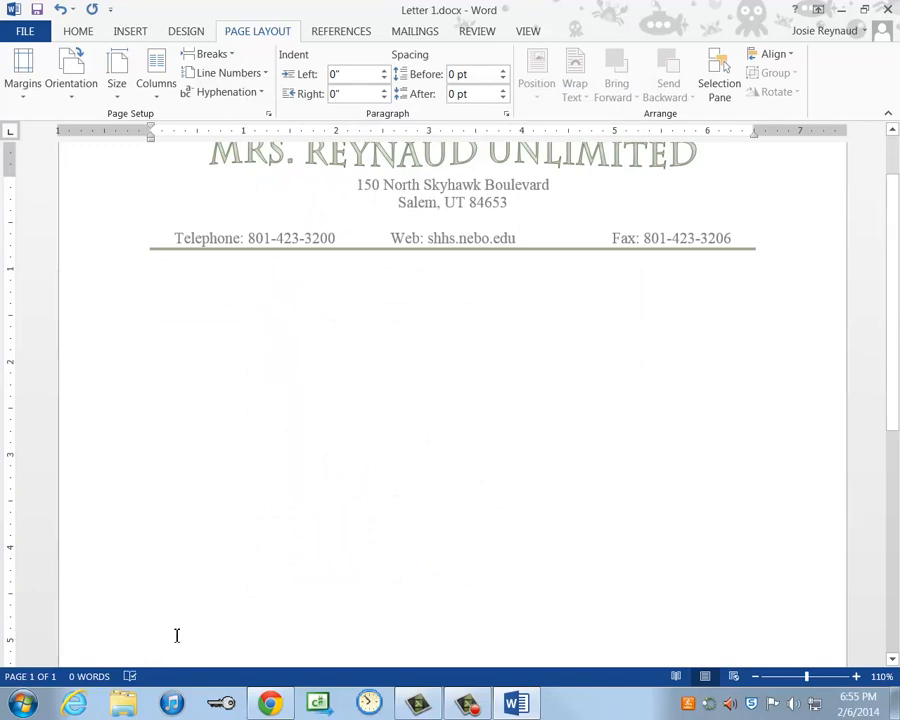
Enter the date February 6, 2014 as the letter's first line, followed by four line breaks.
{"action": "scroll", "coordinate": [248, 577], "scroll_direction": "down", "scroll_amount": 3}
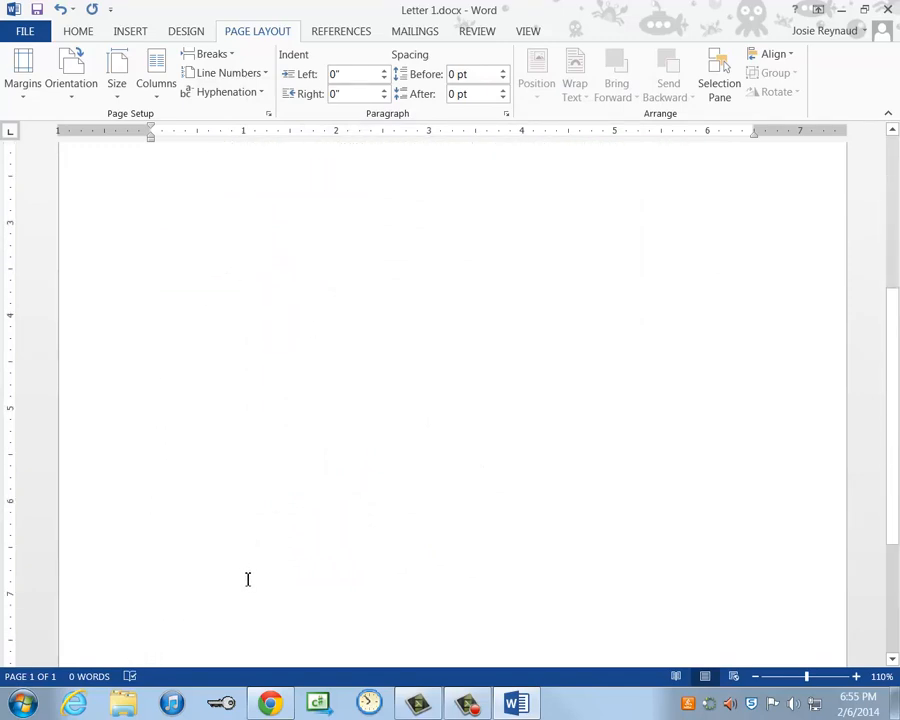
{"action": "scroll", "coordinate": [248, 578], "scroll_direction": "up", "scroll_amount": 3}
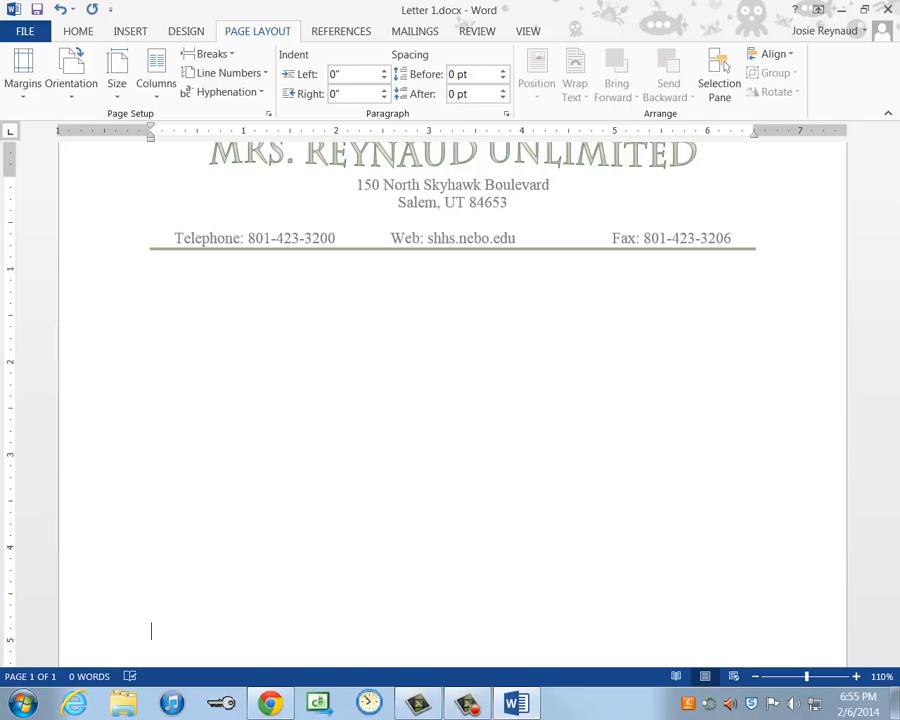
{"action": "type", "text": "February "}
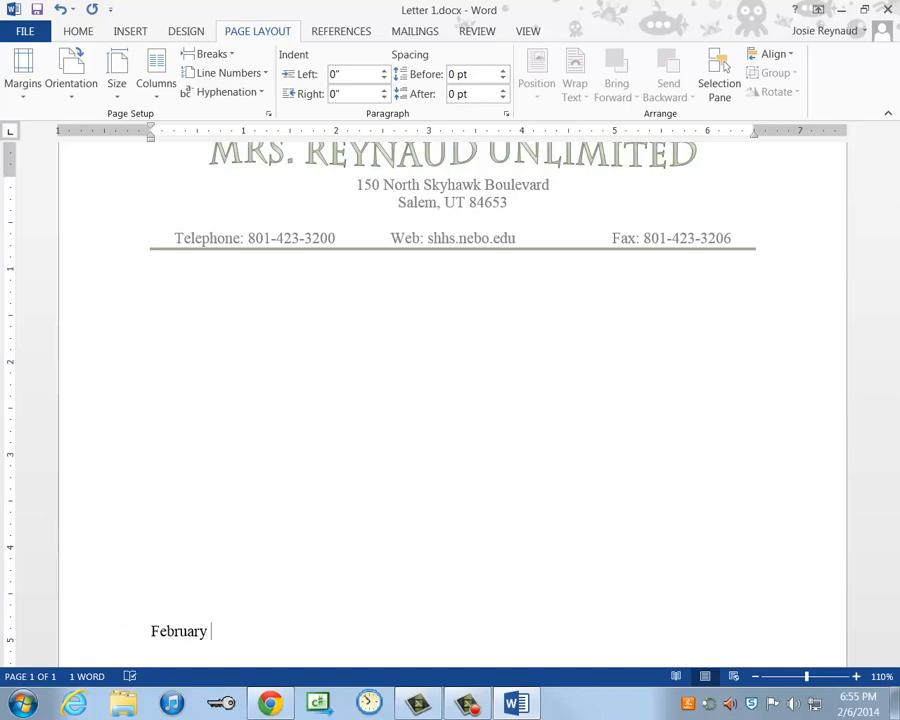
{"action": "type", "text": "6, 2014"}
{"action": "key", "text": "Return"}
{"action": "key", "text": "Return"}
{"action": "key", "text": "Return"}
{"action": "key", "text": "Return"}
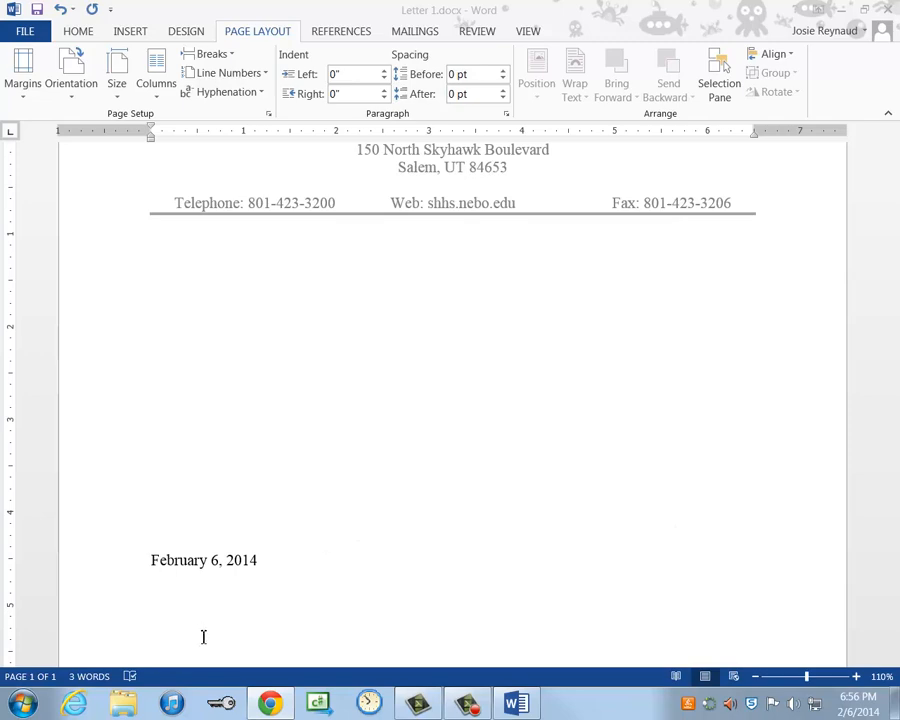
Enter the recipient's title and full name as the first line of the inside address and start a new line.
{"action": "left_click", "coordinate": [259, 656]}
{"action": "type", "text": "Mrs"}
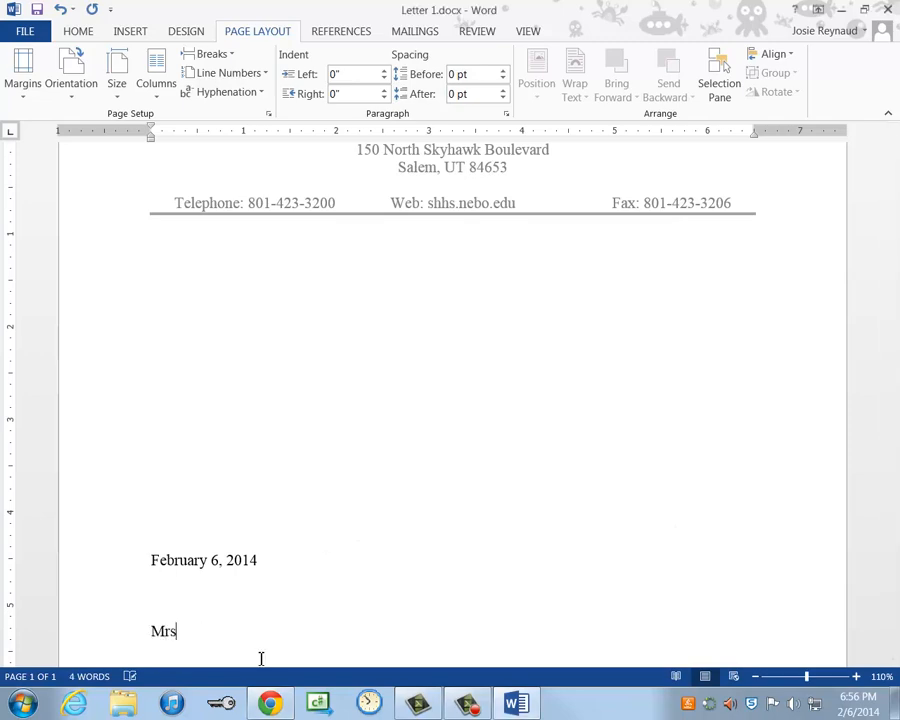
{"action": "type", "text": ". Karolyn B. C"}
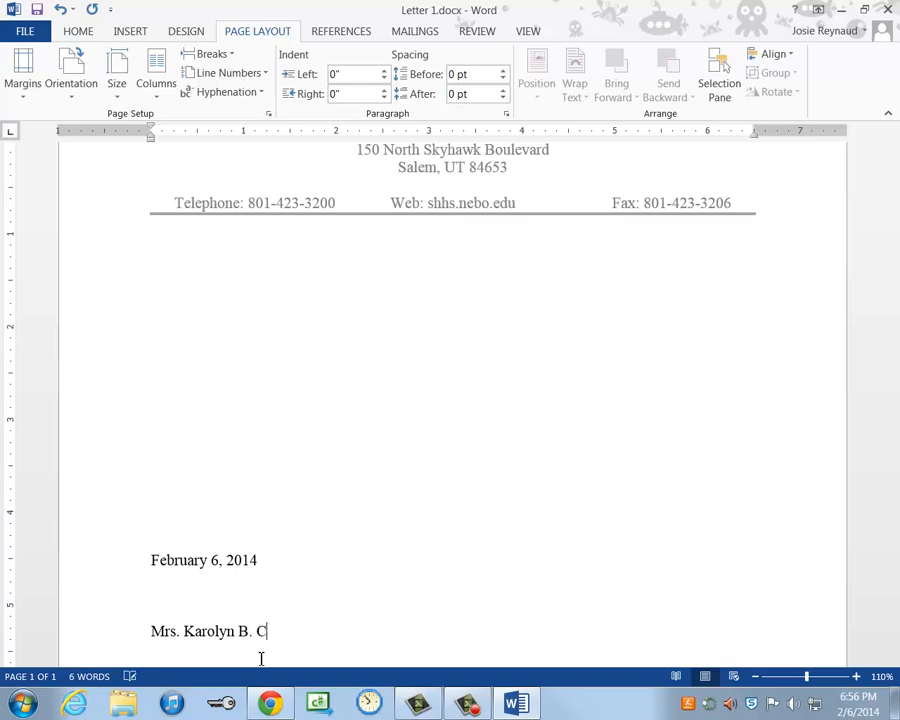
{"action": "type", "text": "ompton"}
{"action": "key", "text": "Return"}
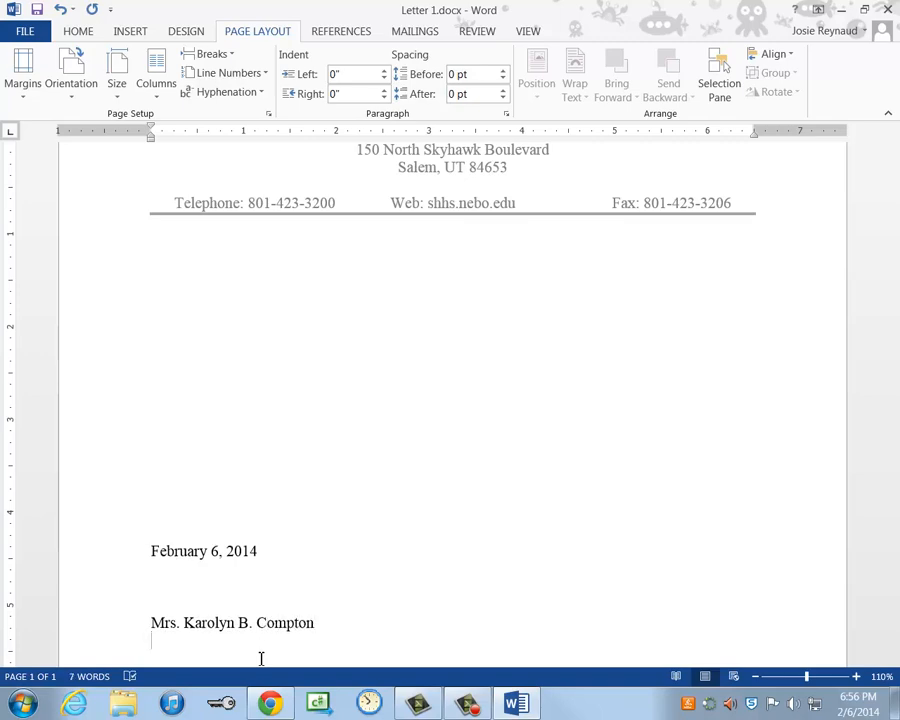
Enter the recipient's street address, with the city, state abbreviation and ZIP code on the line below.
{"action": "type", "text": "3849 Cant"}
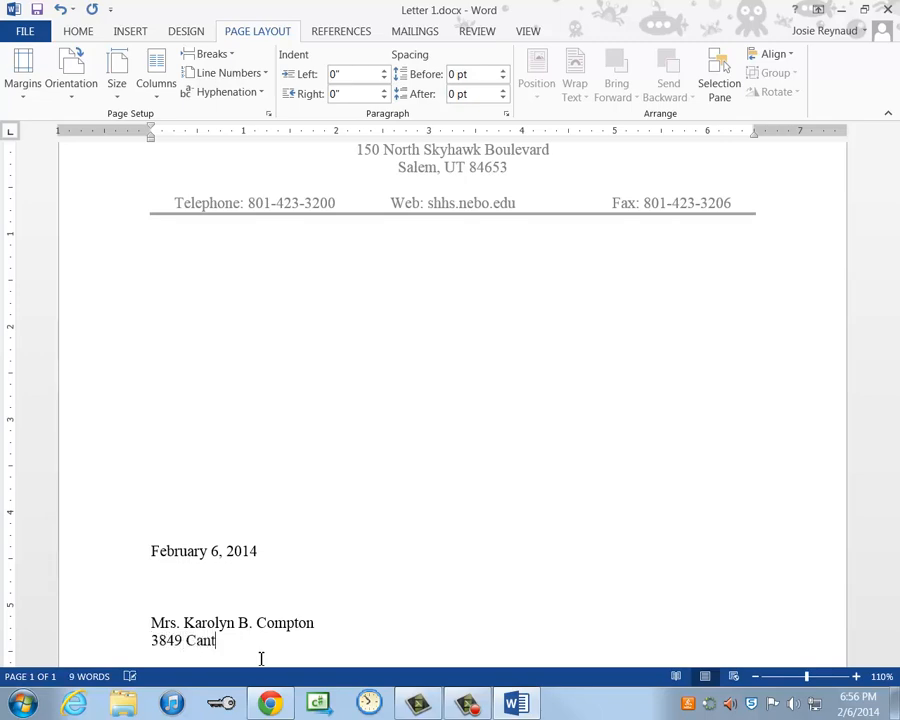
{"action": "type", "text": "erbury Road"}
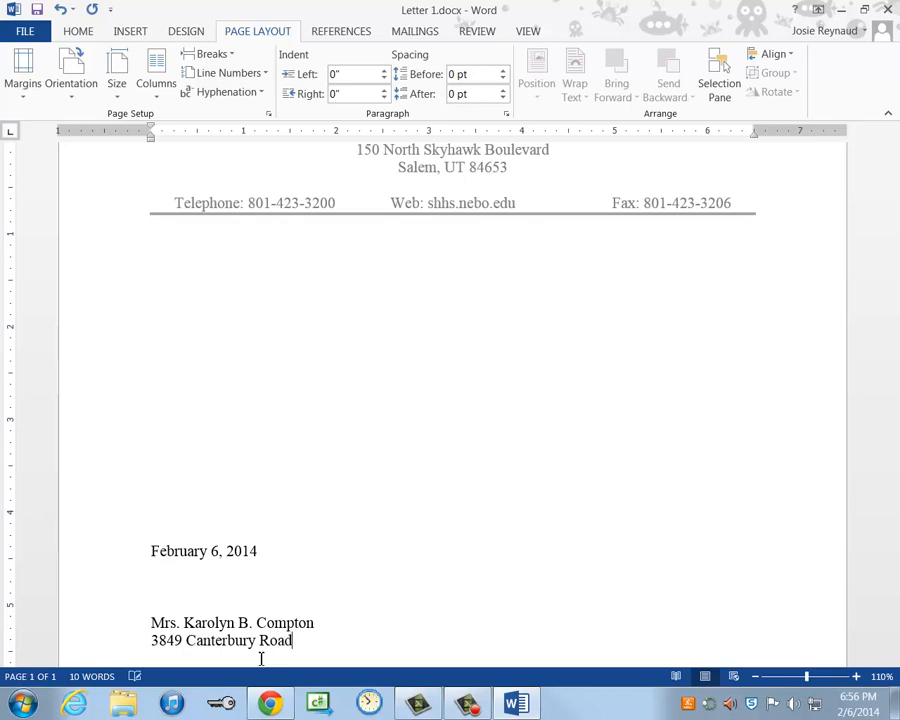
{"action": "key", "text": "Return"}
{"action": "type", "text": "Bal"}
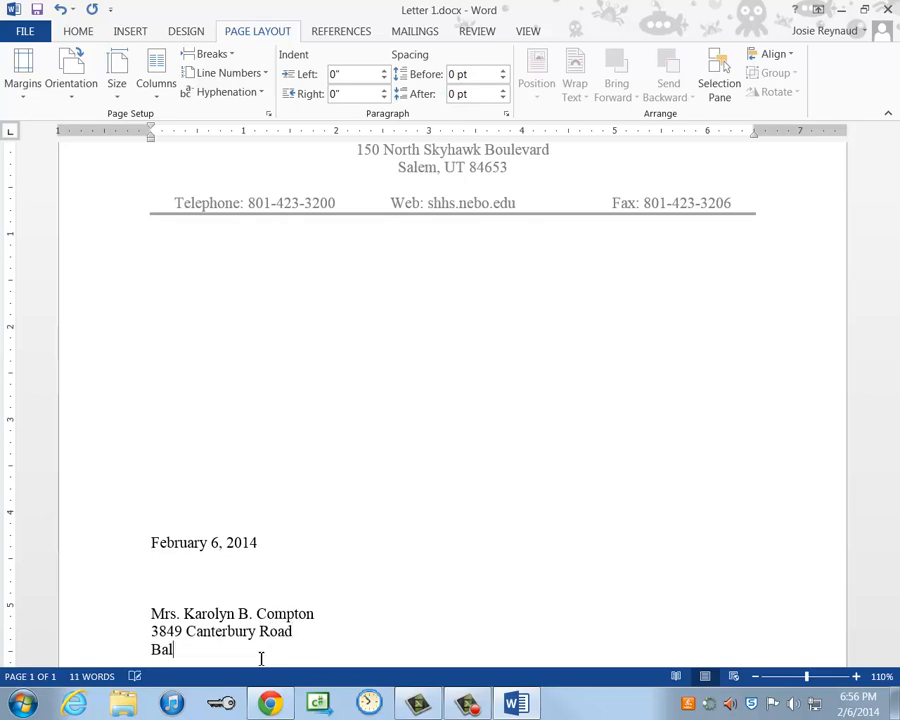
{"action": "type", "text": "timore, Md"}
{"action": "key", "text": "BackSpace"}
{"action": "type", "text": "D"}
{"action": "type", "text": "21218-3"}
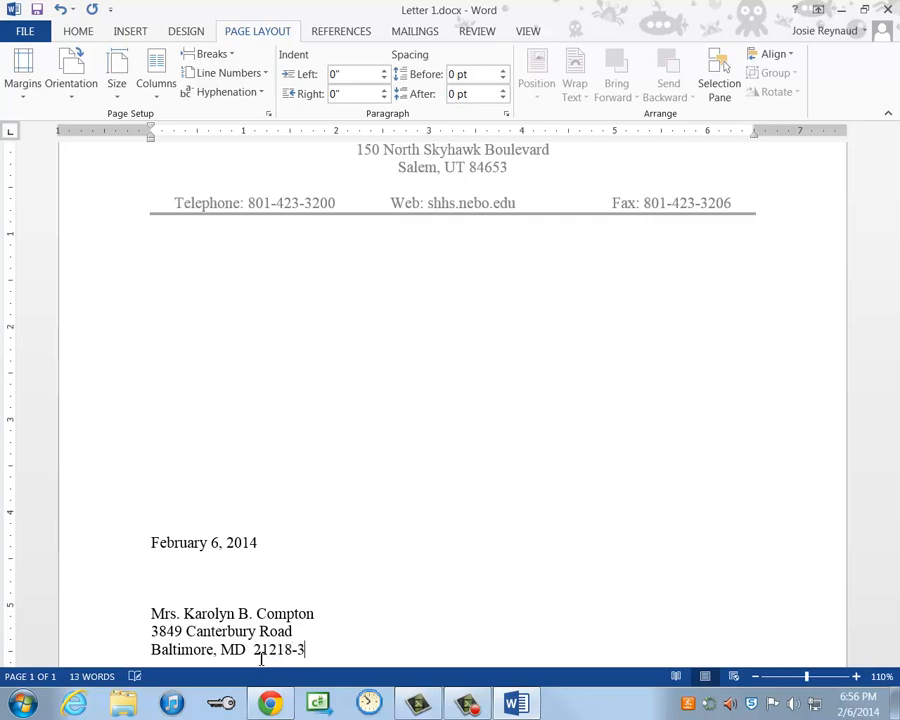
{"action": "type", "text": "365"}
{"action": "scroll", "coordinate": [303, 647], "scroll_direction": "down", "scroll_amount": 1}
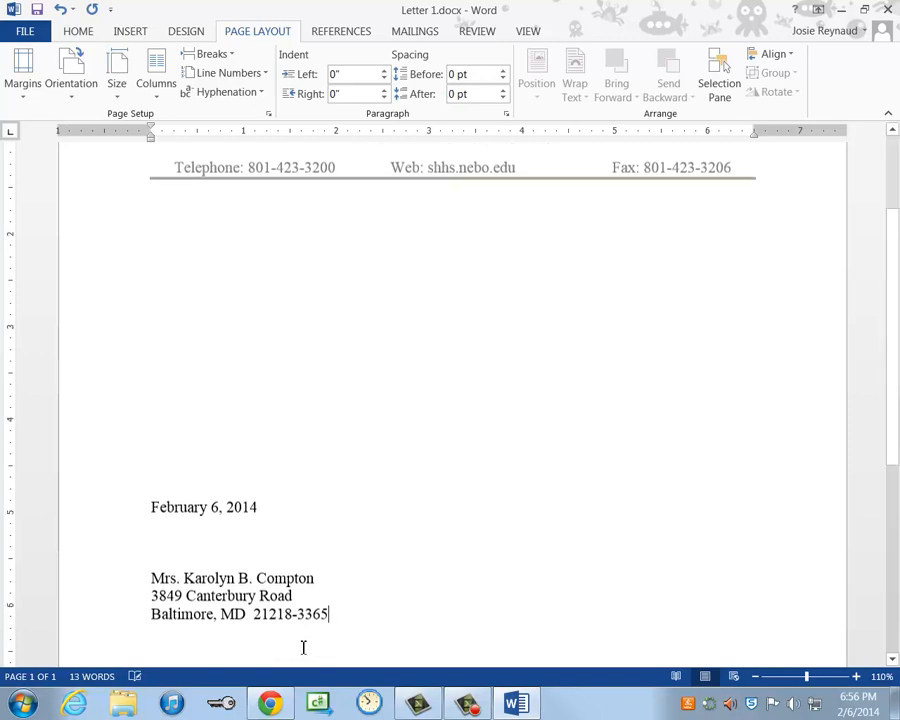
{"action": "scroll", "coordinate": [303, 647], "scroll_direction": "down", "scroll_amount": 2}
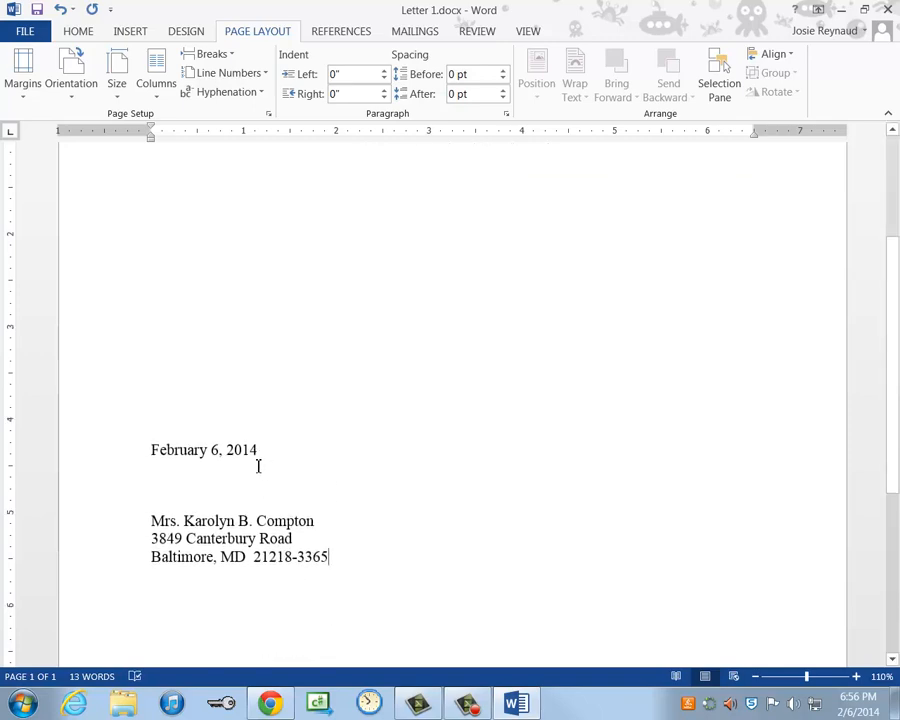
Examine the blank lines between the date and the inside address.
{"action": "left_click", "coordinate": [201, 470]}
{"action": "key", "text": "Down"}
{"action": "key", "text": "Down"}
{"action": "key", "text": "Up"}
{"action": "key", "text": "Up"}
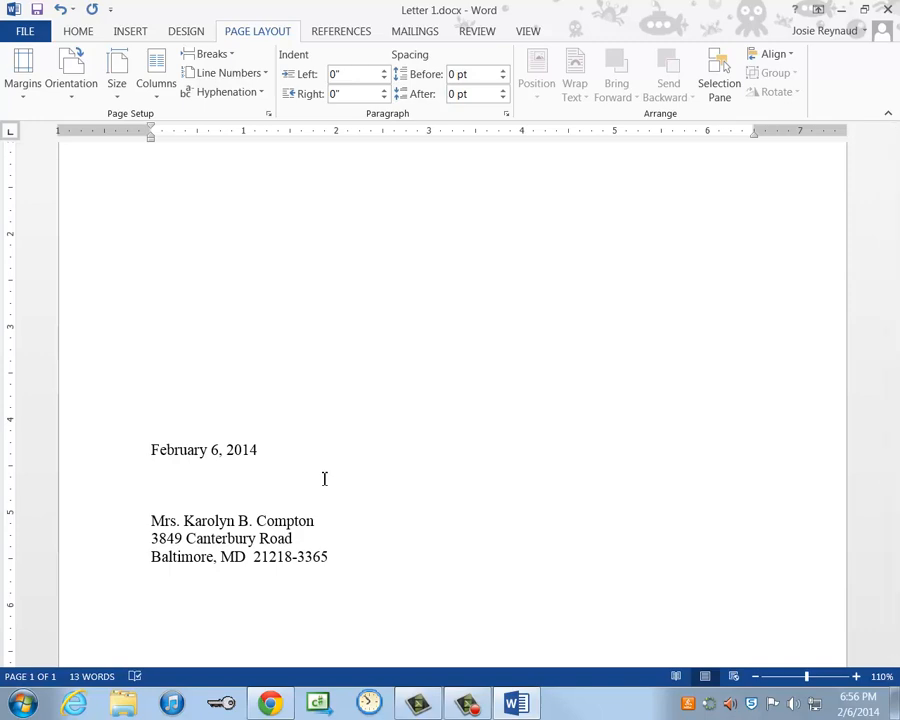
{"action": "key", "text": "Down"}
{"action": "key", "text": "Down"}
{"action": "key", "text": "Up"}
{"action": "key", "text": "Up"}
{"action": "key", "text": "Up"}
{"action": "key", "text": "Down"}
{"action": "key", "text": "Down"}
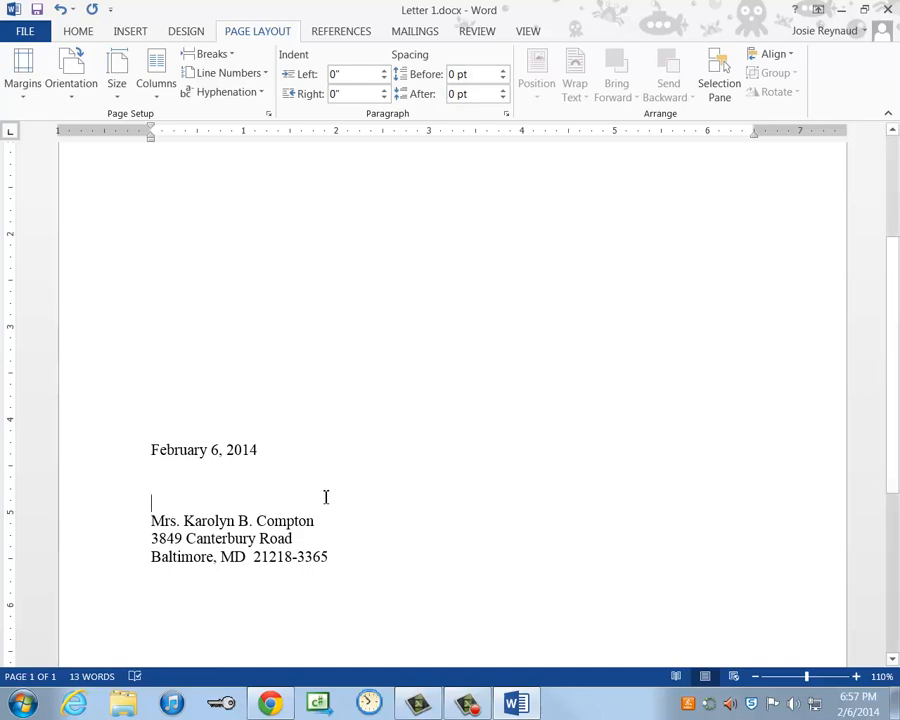
Add the salutation one blank line below the inside address: Dear Mrs. and the recipient's last name, without punctuation, and end the line.
{"action": "key", "text": "ctrl+End"}
{"action": "key", "text": "Return"}
{"action": "key", "text": "Return"}
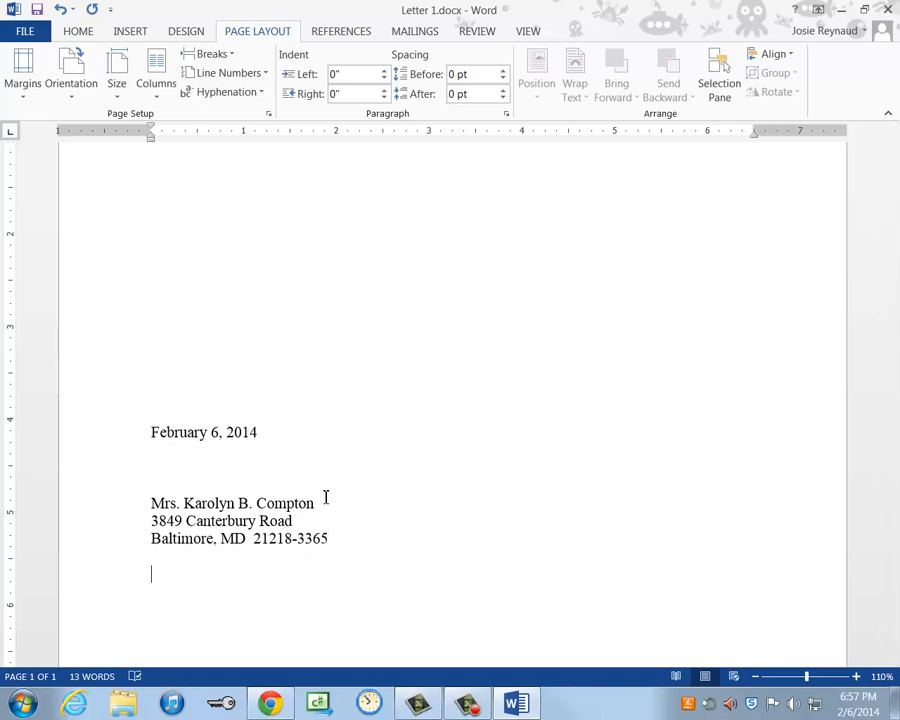
{"action": "type", "text": "Dear Mrs. C"}
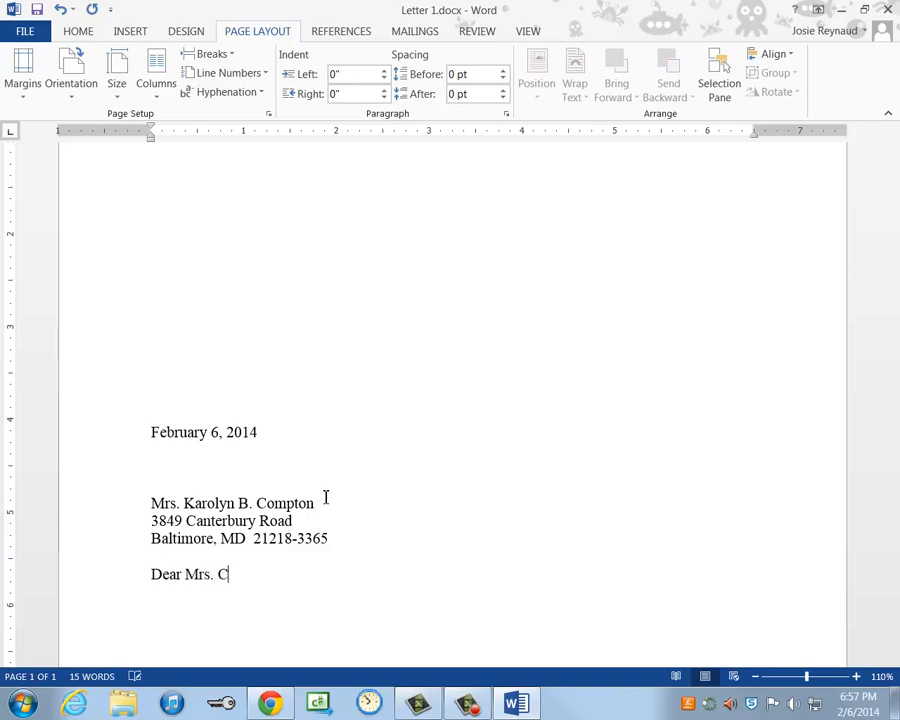
{"action": "type", "text": "ompton"}
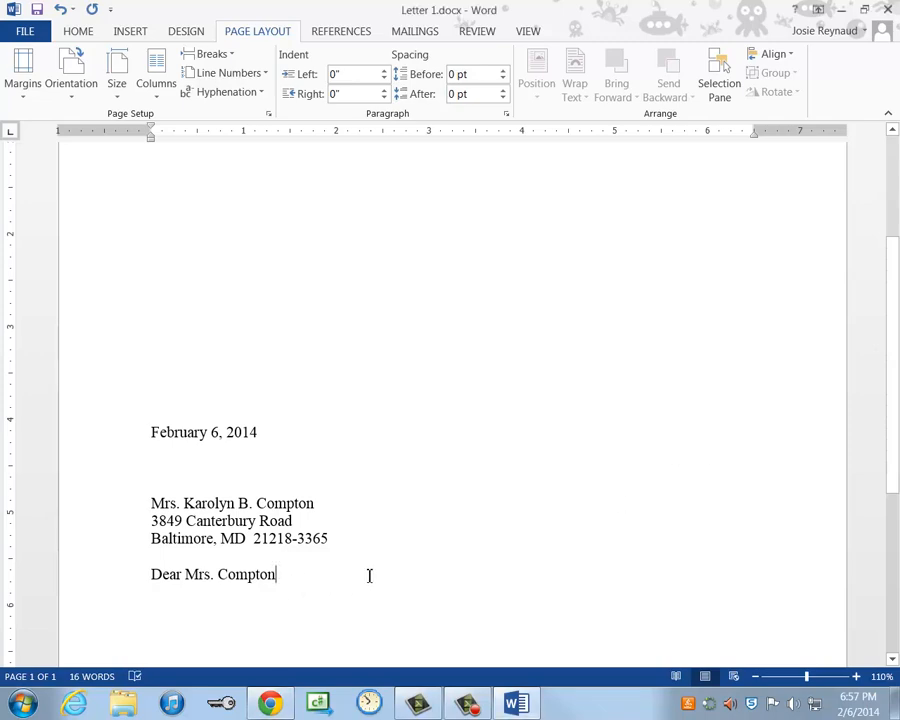
{"action": "key", "text": "Return"}
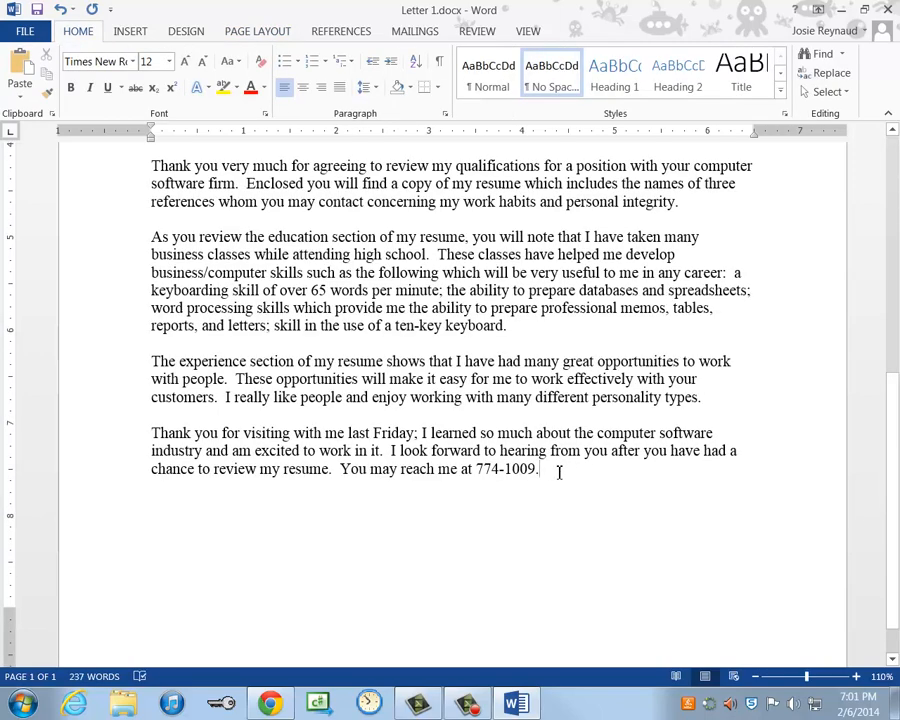
Enter the complimentary close Cordially yours one blank line below the last body paragraph, without punctuation.
{"action": "scroll", "coordinate": [676, 505], "scroll_direction": "up", "scroll_amount": 1}
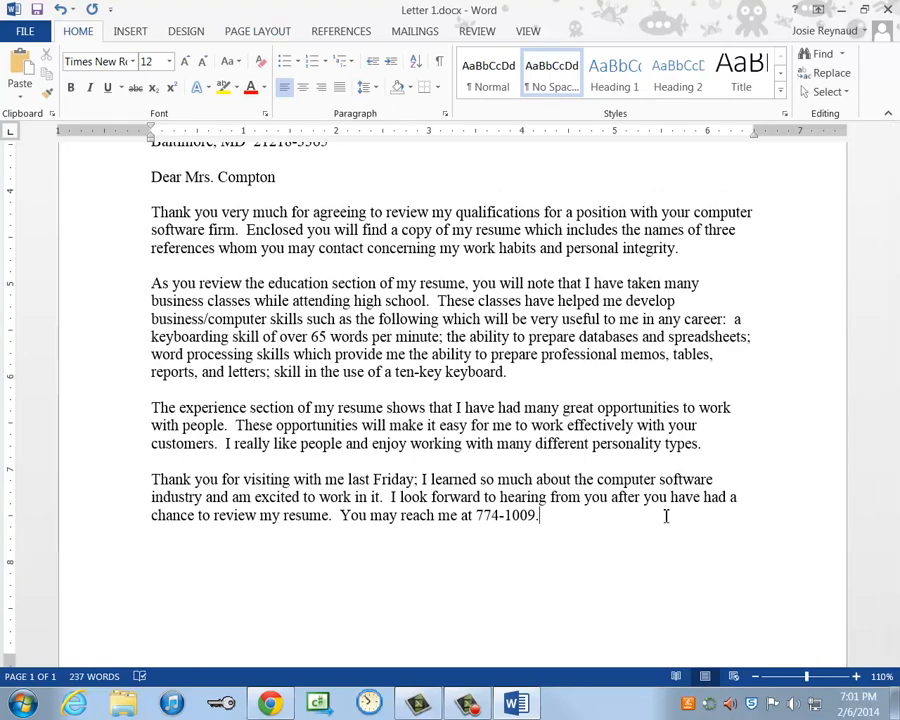
{"action": "key", "text": "Return"}
{"action": "key", "text": "Return"}
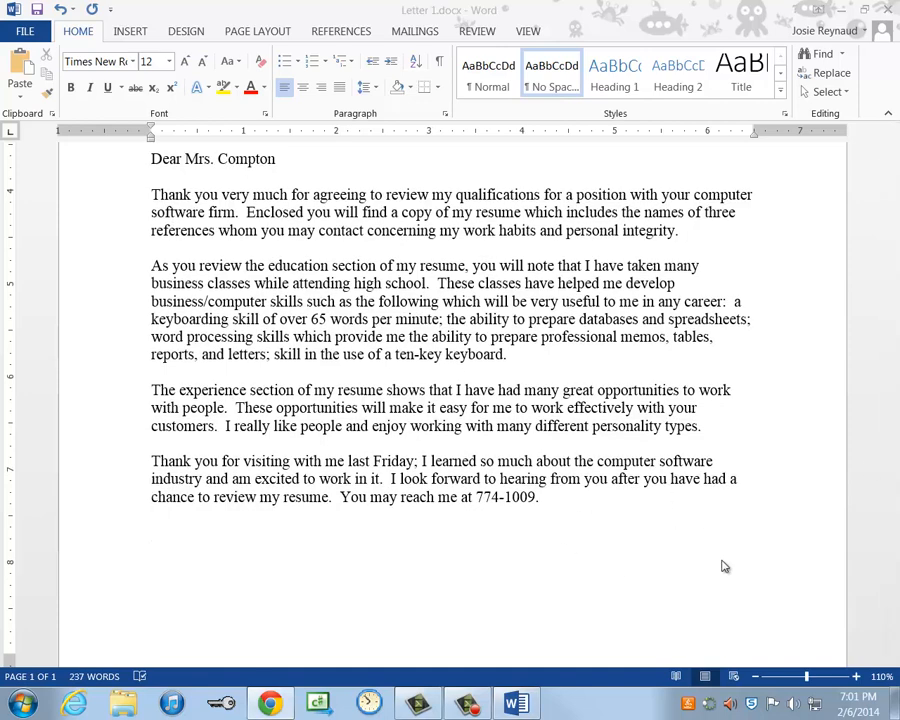
{"action": "left_click", "coordinate": [341, 552]}
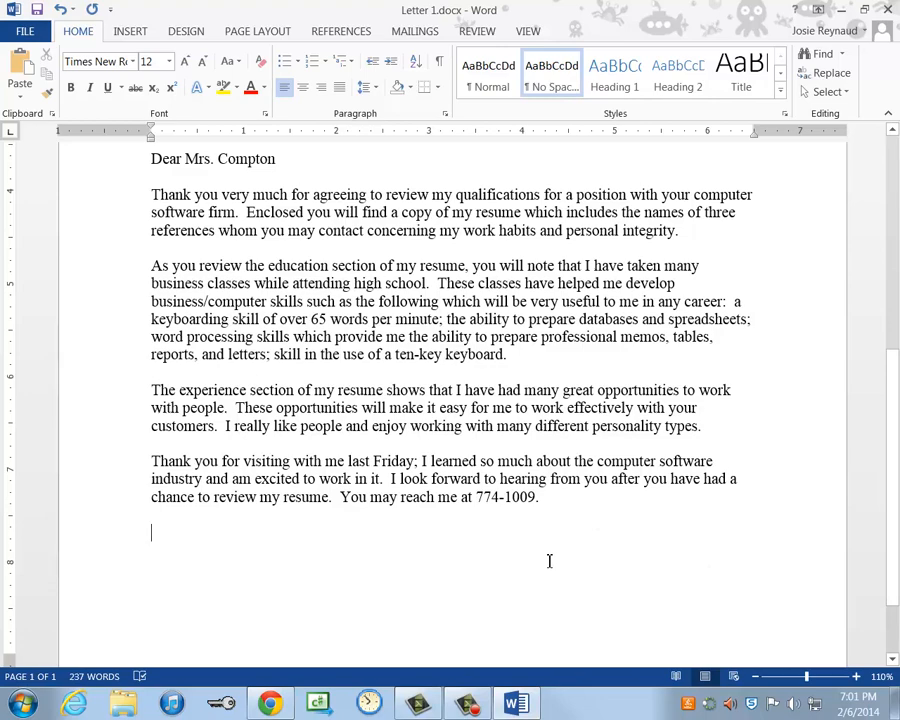
{"action": "type", "text": "Co"}
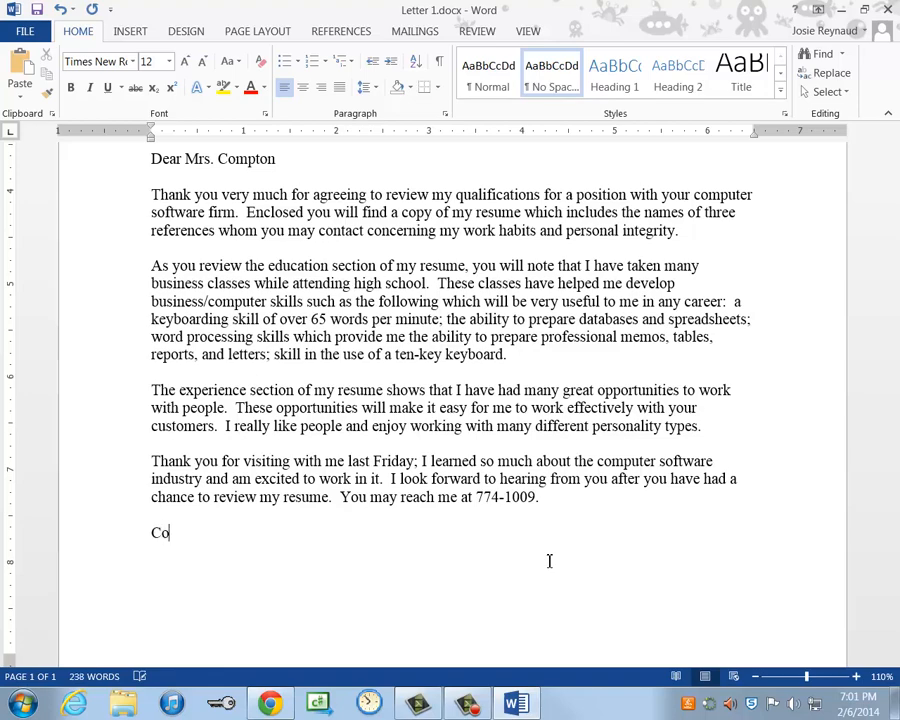
{"action": "type", "text": "rdially yours"}
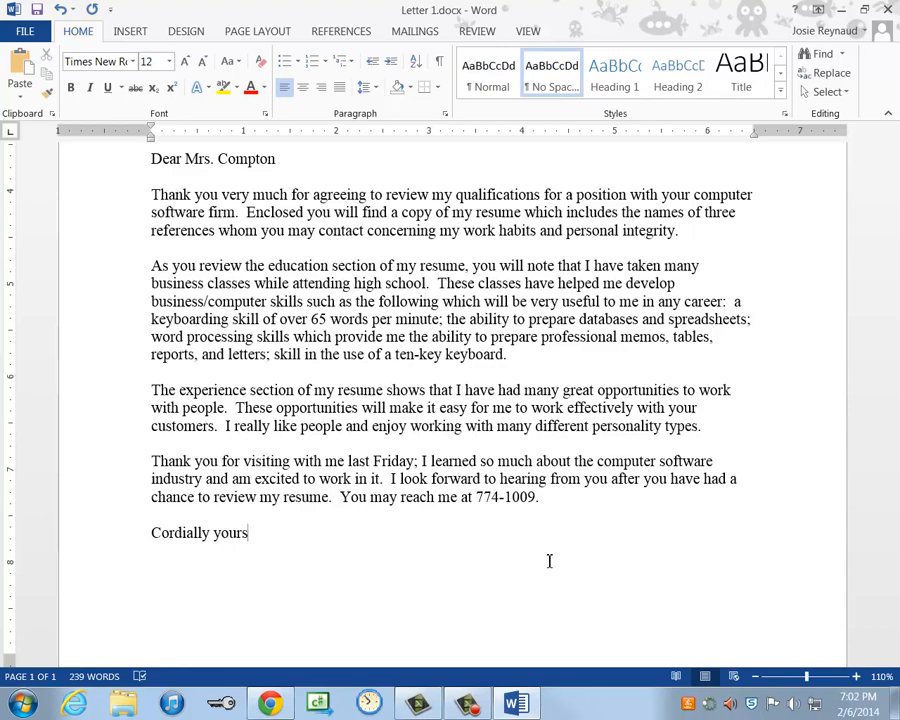
Insert four line breaks after the complimentary close and enter Student Name as the writer's name.
{"action": "key", "text": "Return"}
{"action": "key", "text": "Return"}
{"action": "key", "text": "Return"}
{"action": "key", "text": "Return"}
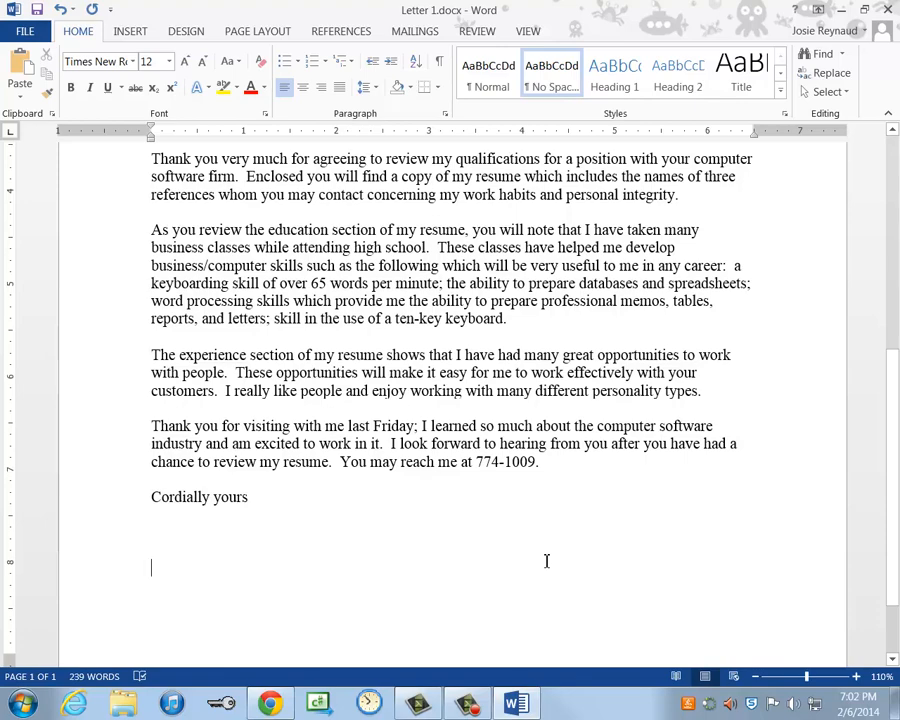
{"action": "type", "text": "Stude"}
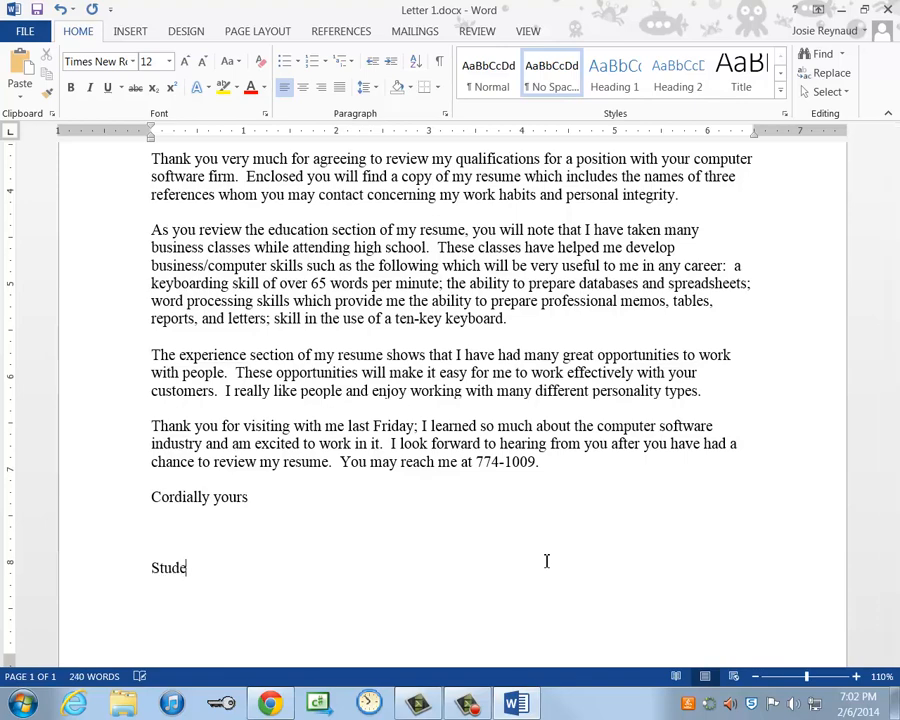
{"action": "type", "text": "nt Name"}
Enter xx as the lowercase reference initials, one blank line below the writer's name.
{"action": "key", "text": "Return"}
{"action": "key", "text": "Return"}
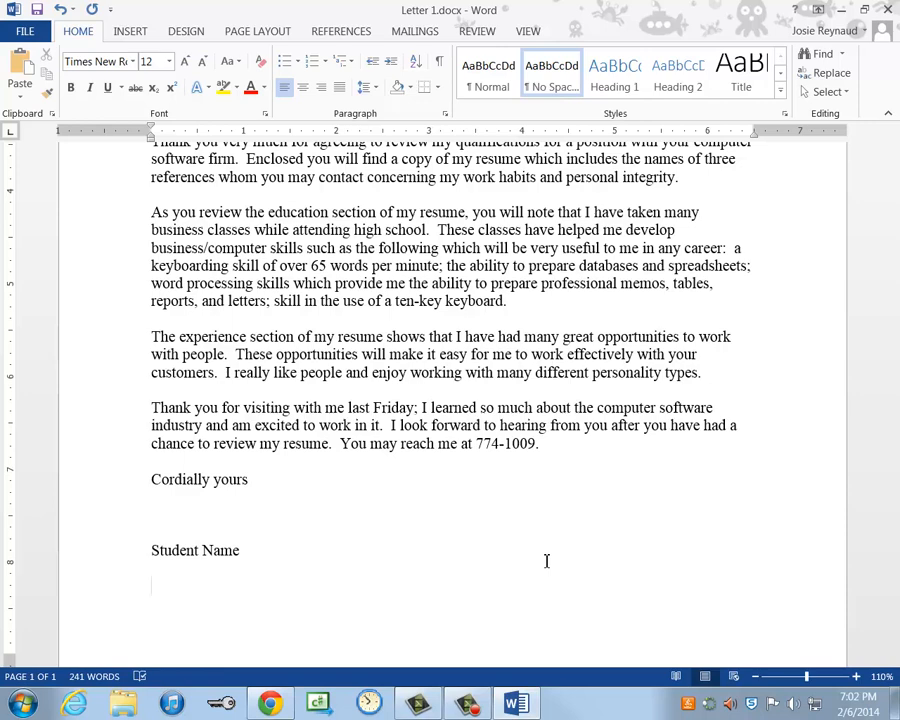
{"action": "type", "text": "xx"}
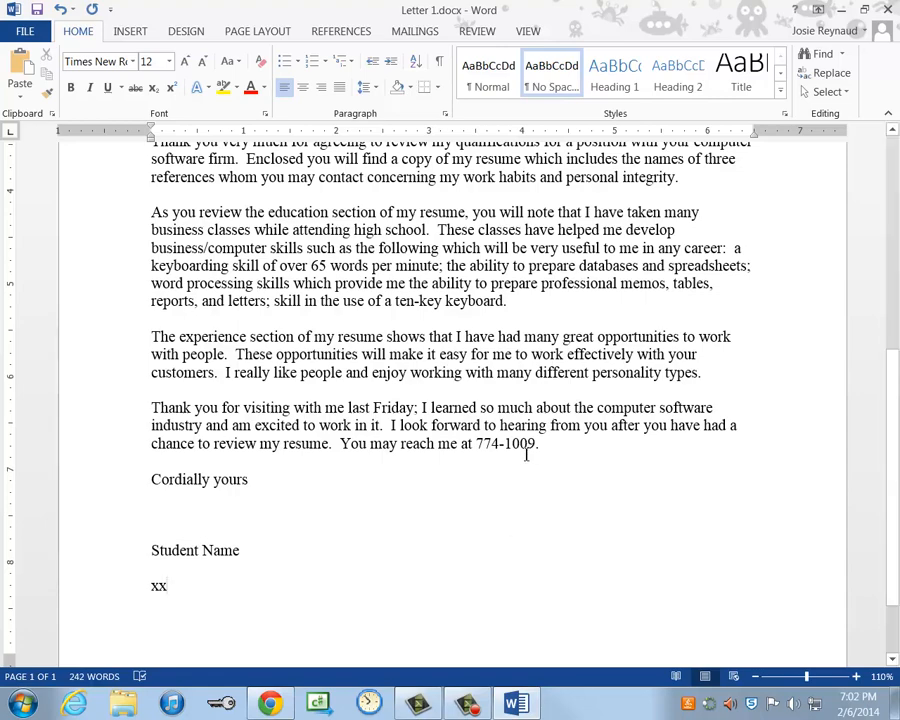
Check the body sentence that mentions the enclosed resume and add the notation Enclosure one blank line below the reference initials.
{"action": "scroll", "coordinate": [568, 444], "scroll_direction": "up", "scroll_amount": 1}
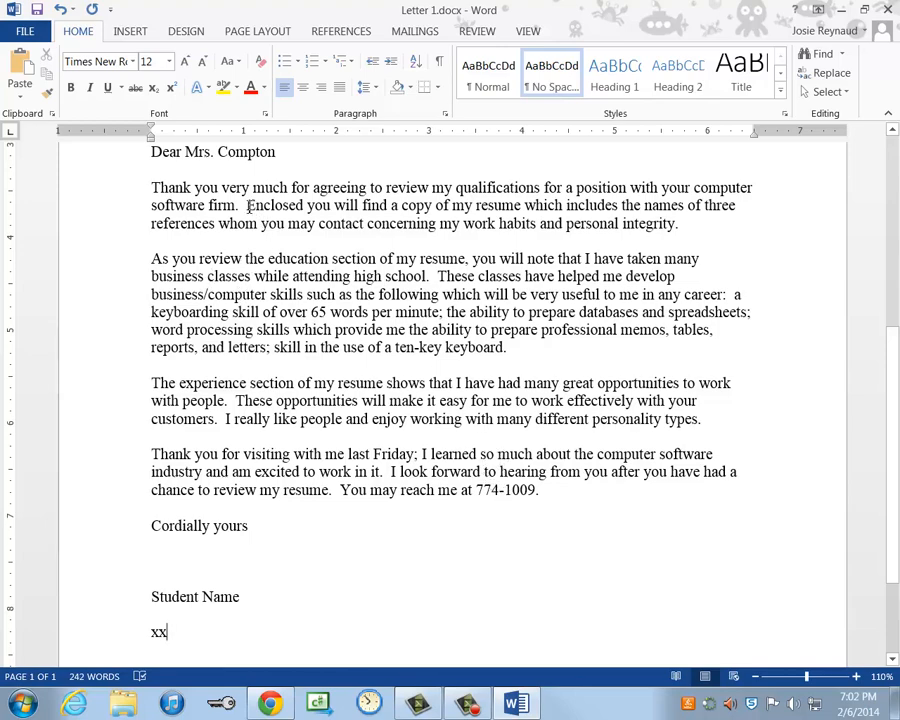
{"action": "left_click_drag", "start_coordinate": [247, 206], "coordinate": [667, 208]}
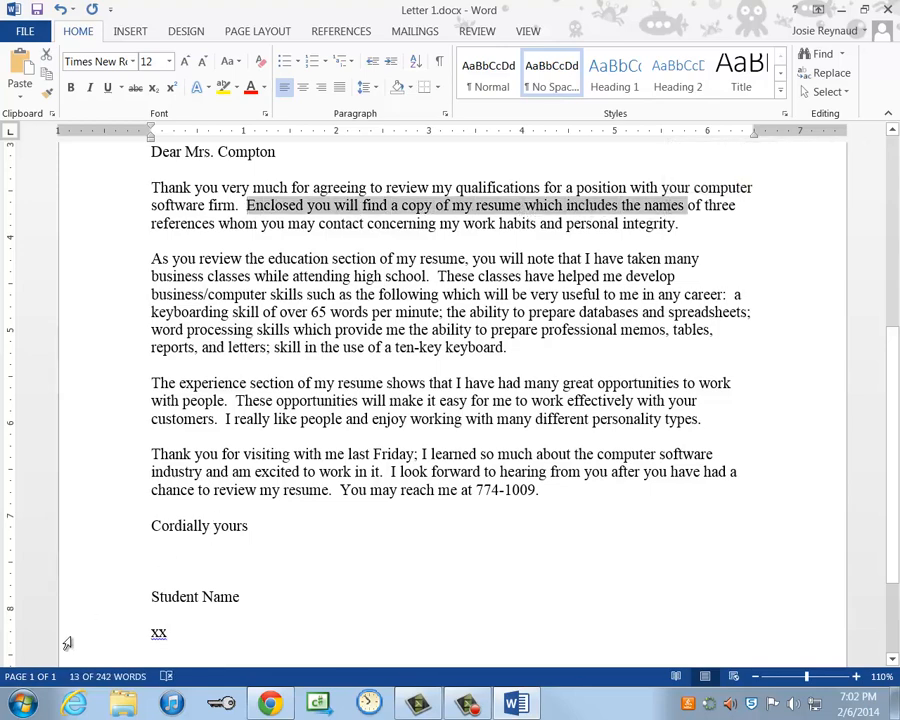
{"action": "left_click", "coordinate": [262, 640]}
{"action": "scroll", "coordinate": [261, 638], "scroll_direction": "down", "scroll_amount": 2}
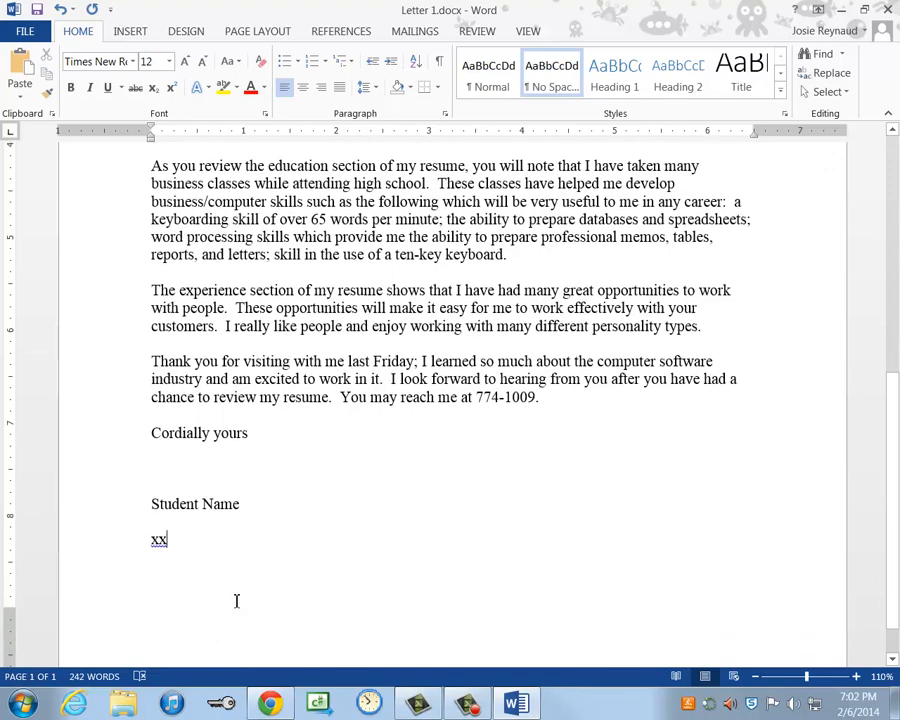
{"action": "key", "text": "Return"}
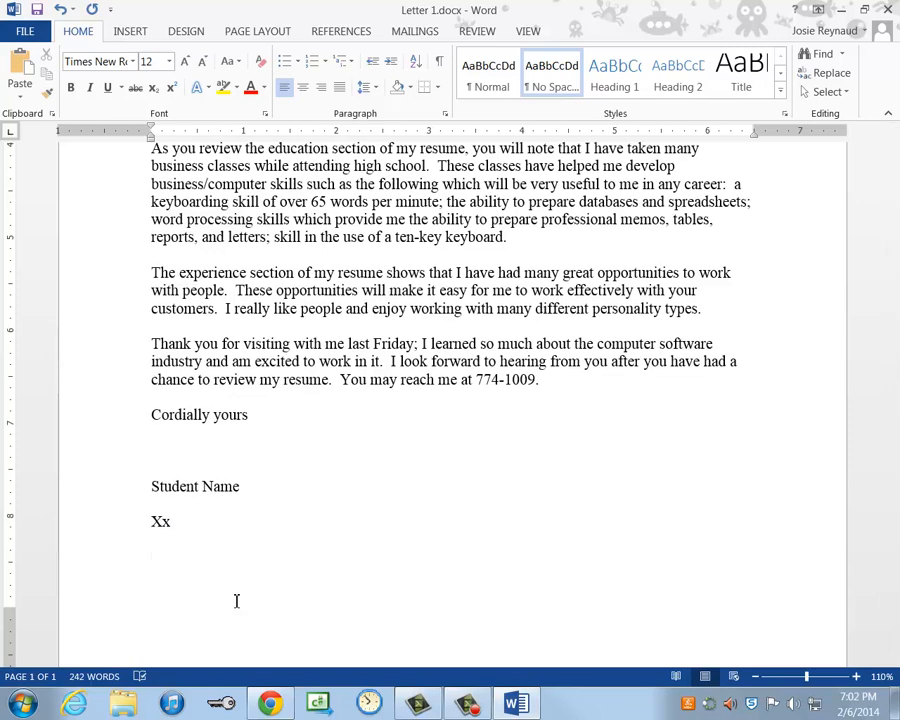
{"action": "type", "text": "Enclosure"}
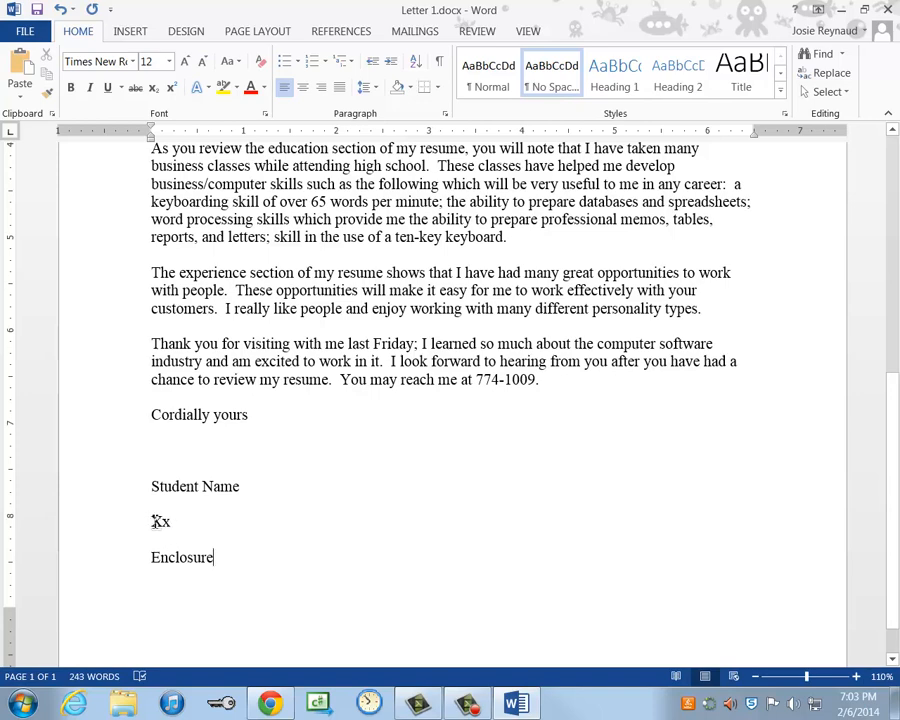
Undo the automatic capitalization of the reference initials.
{"action": "mouse_move", "coordinate": [155, 521]}
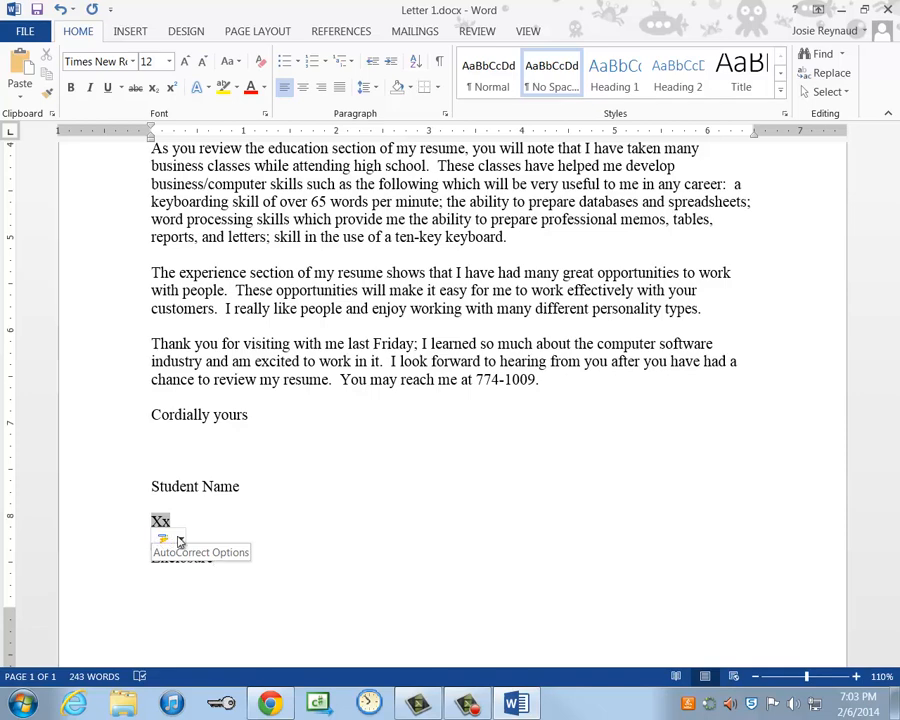
{"action": "left_click", "coordinate": [180, 541]}
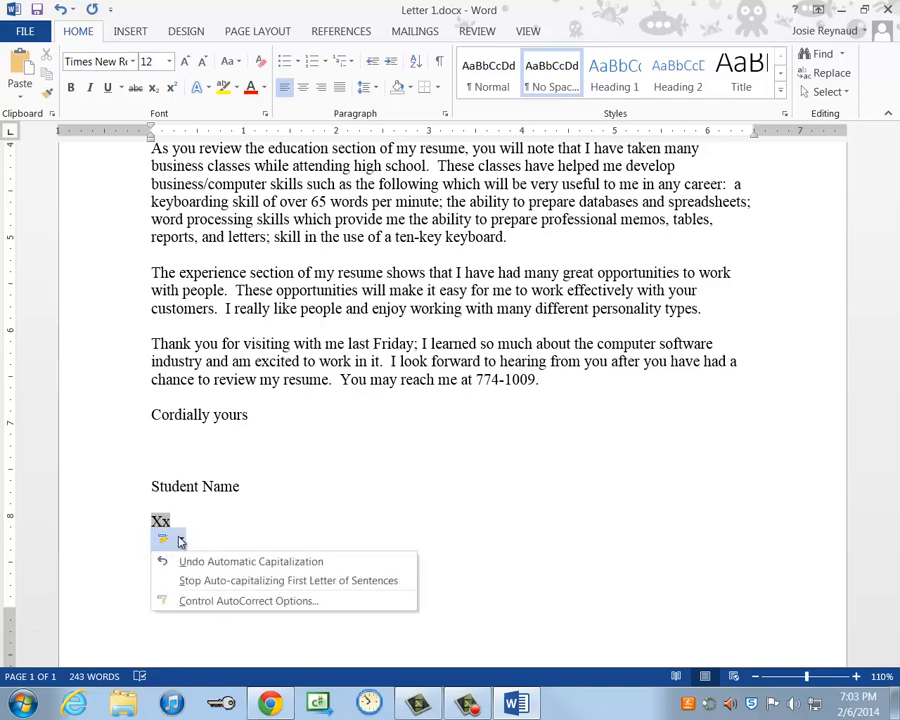
{"action": "left_click", "coordinate": [224, 563]}
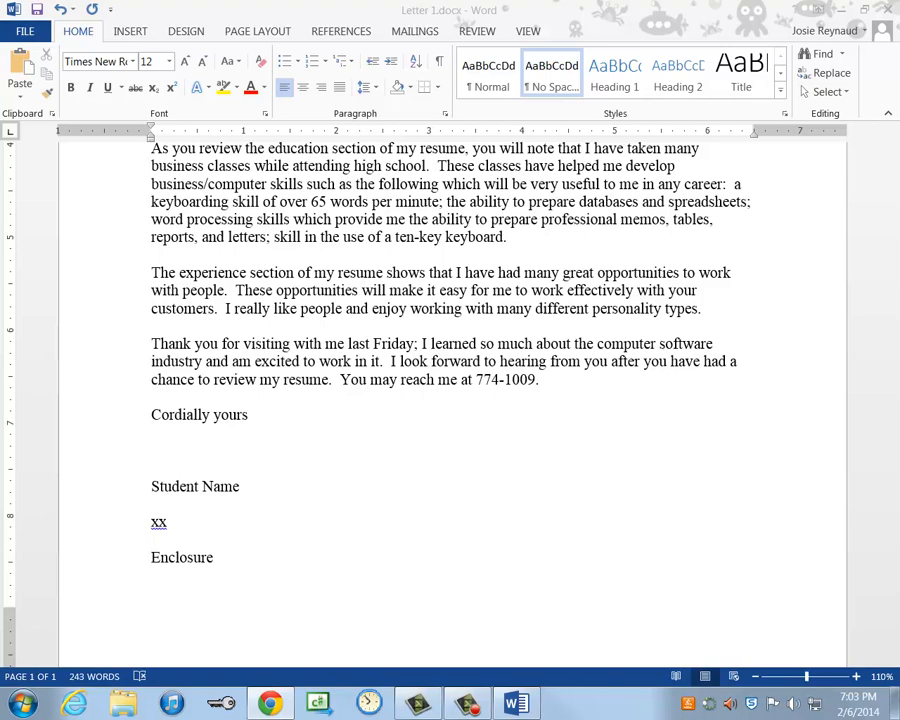
Run the spelling and grammar check on the letter, ignoring the capitalization suggestion for the reference initials xx.
{"action": "key", "text": "F7"}
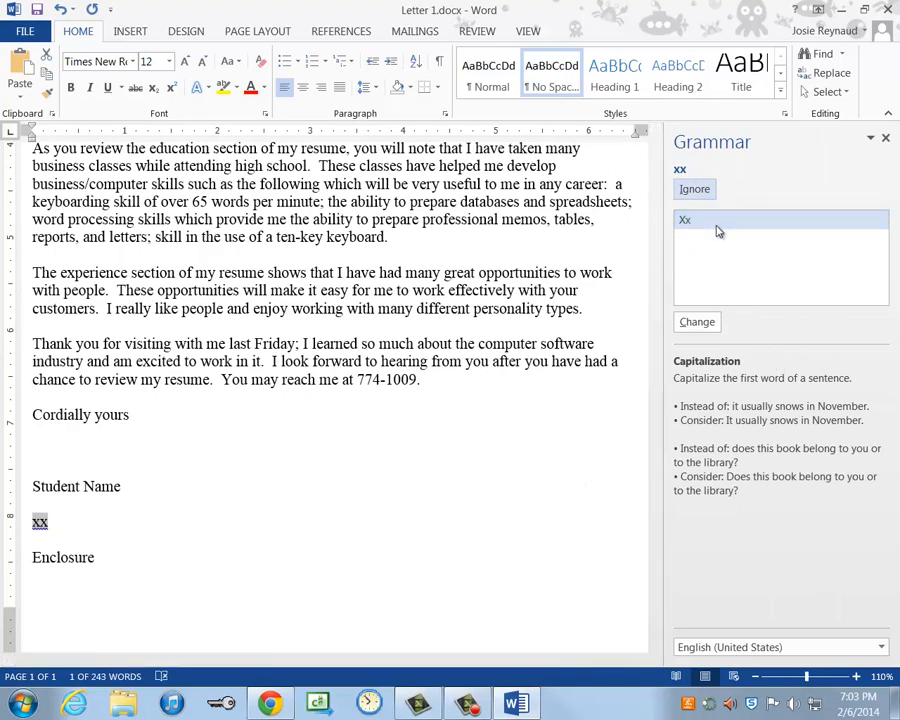
{"action": "left_click", "coordinate": [695, 190]}
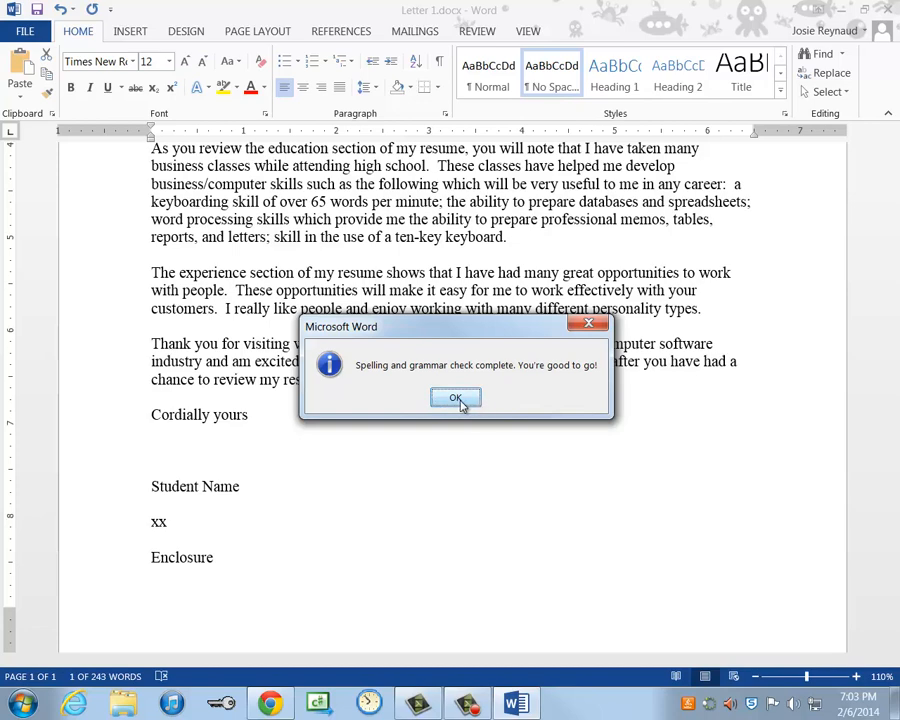
{"action": "left_click", "coordinate": [456, 399]}
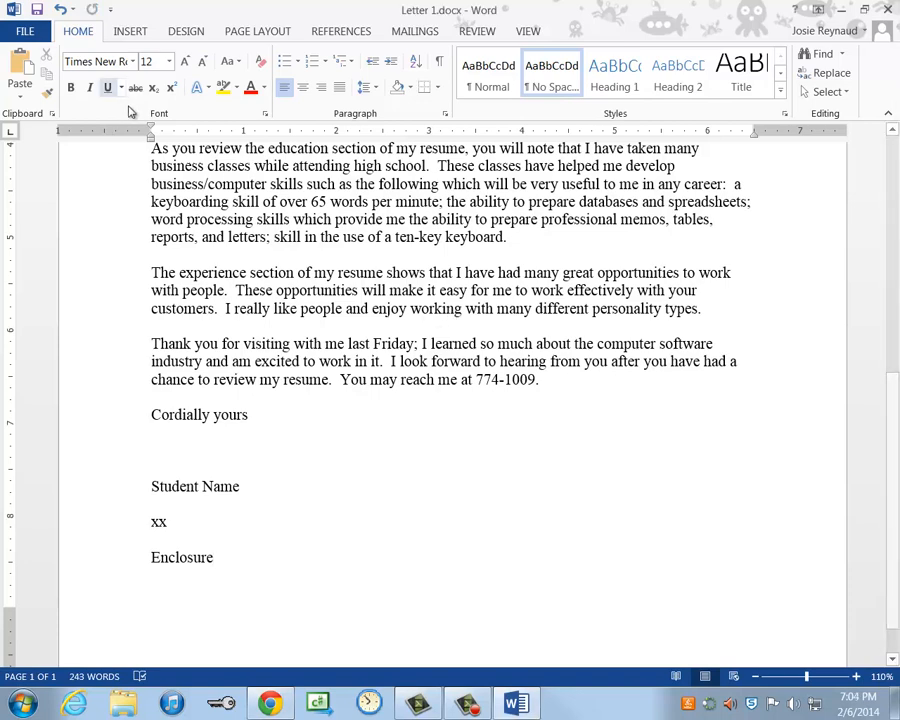
Export the letter as Letter 1.pdf in the Word folder with standard optimization, and review the published PDF.
{"action": "left_click", "coordinate": [25, 33]}
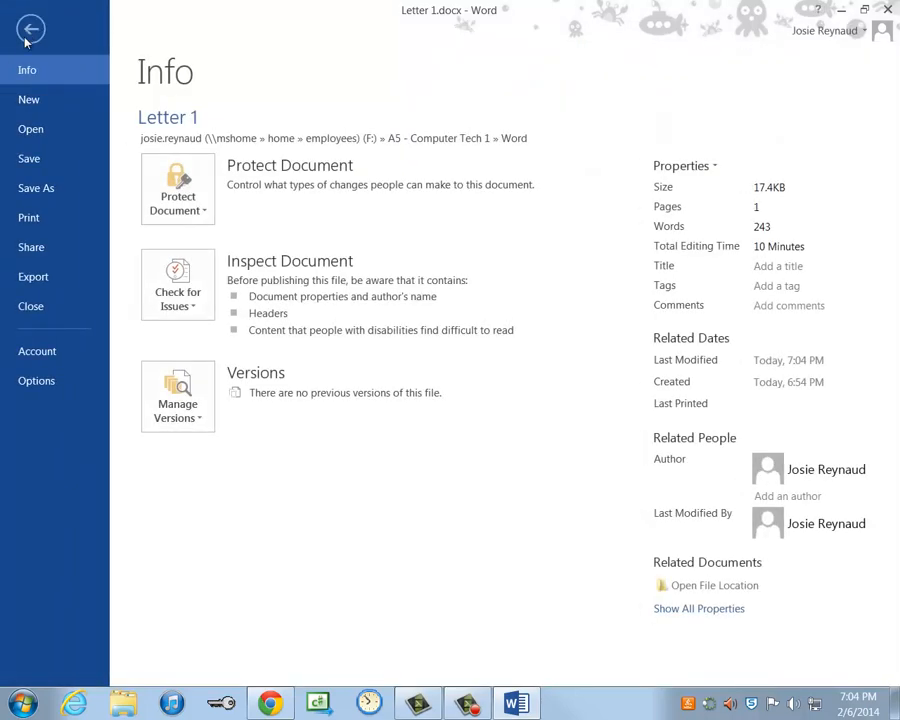
{"action": "left_click", "coordinate": [33, 277]}
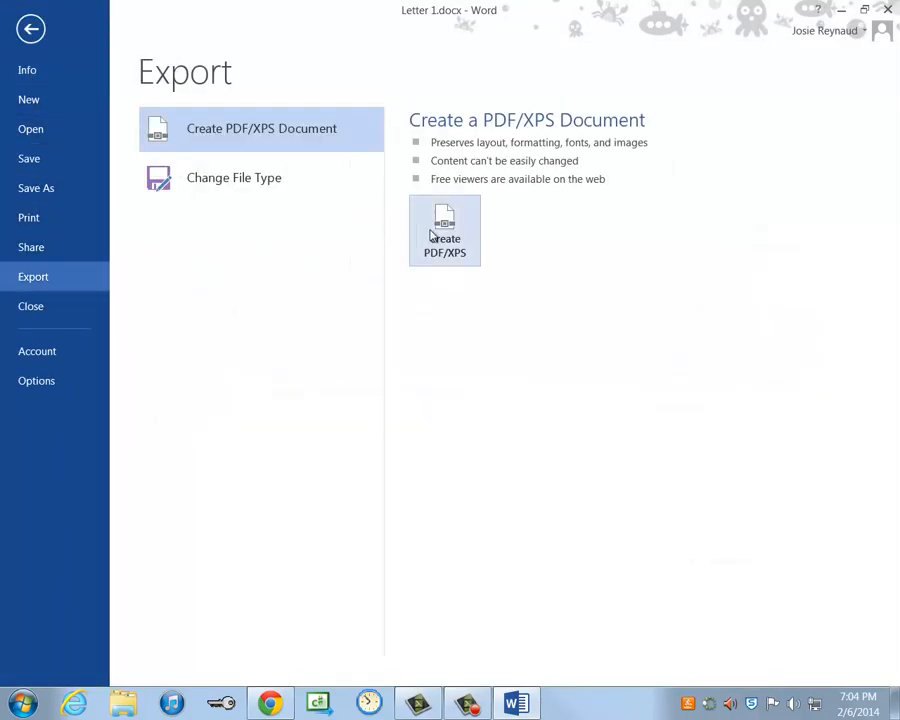
{"action": "left_click", "coordinate": [445, 236]}
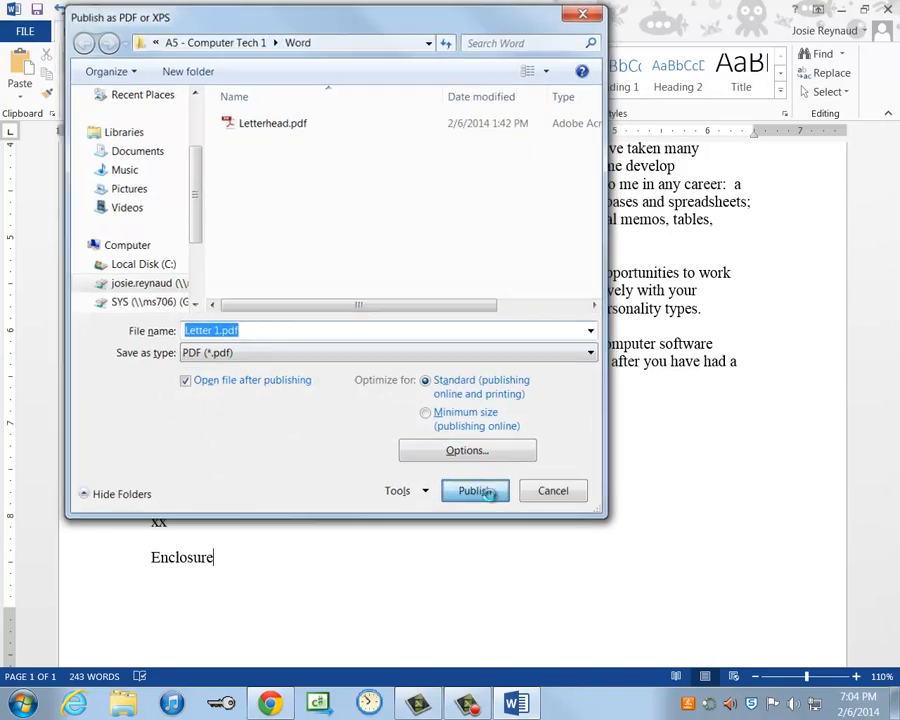
{"action": "left_click", "coordinate": [476, 493]}
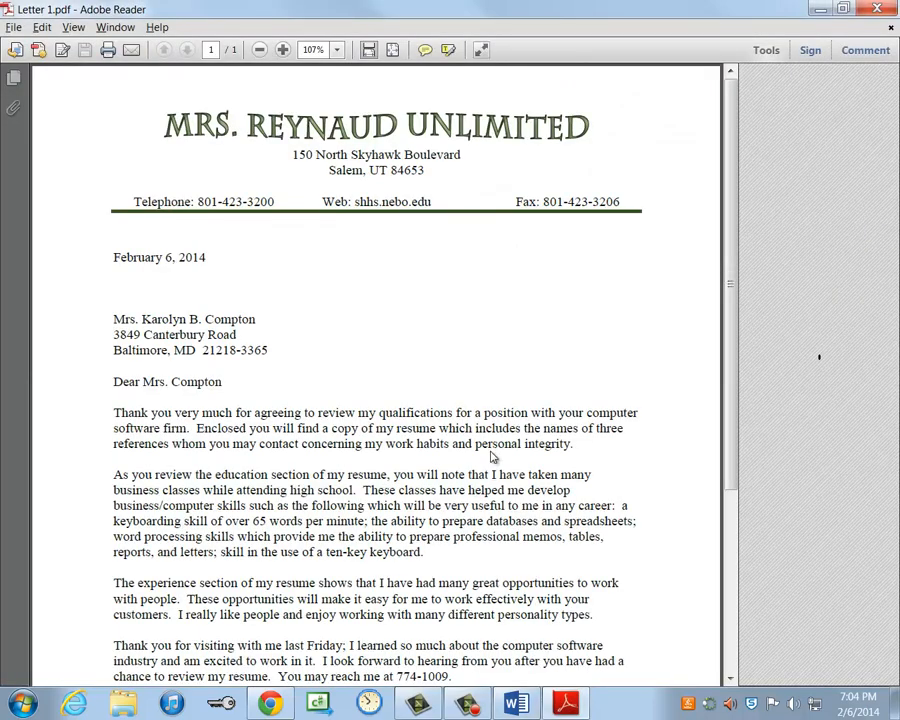
{"action": "scroll", "coordinate": [482, 480], "scroll_direction": "down", "scroll_amount": 4}
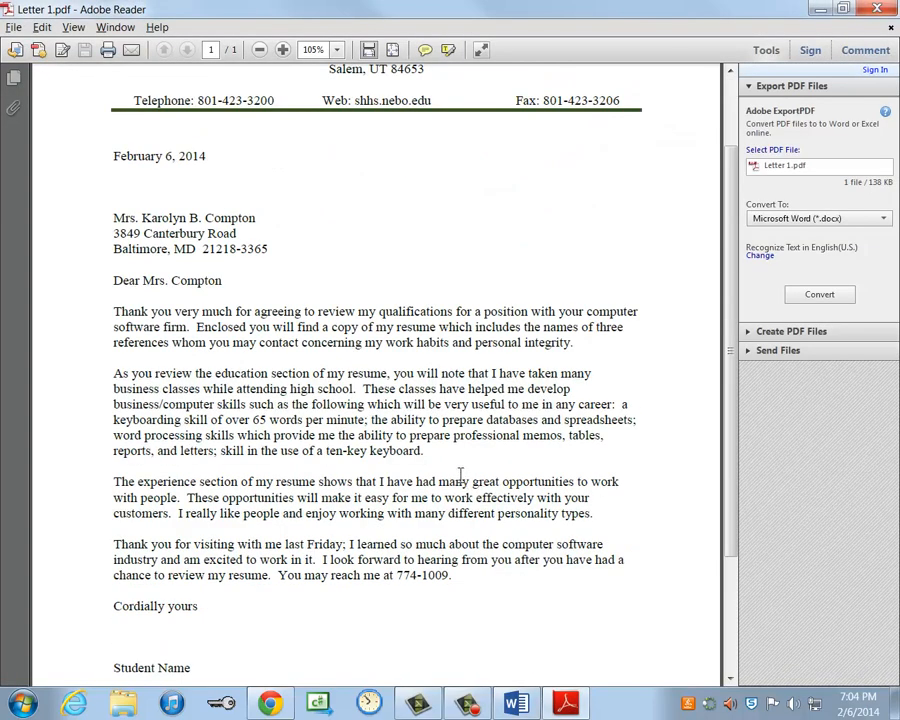
{"action": "scroll", "coordinate": [460, 477], "scroll_direction": "up", "scroll_amount": 2}
{"action": "scroll", "coordinate": [482, 482], "scroll_direction": "down", "scroll_amount": 4}
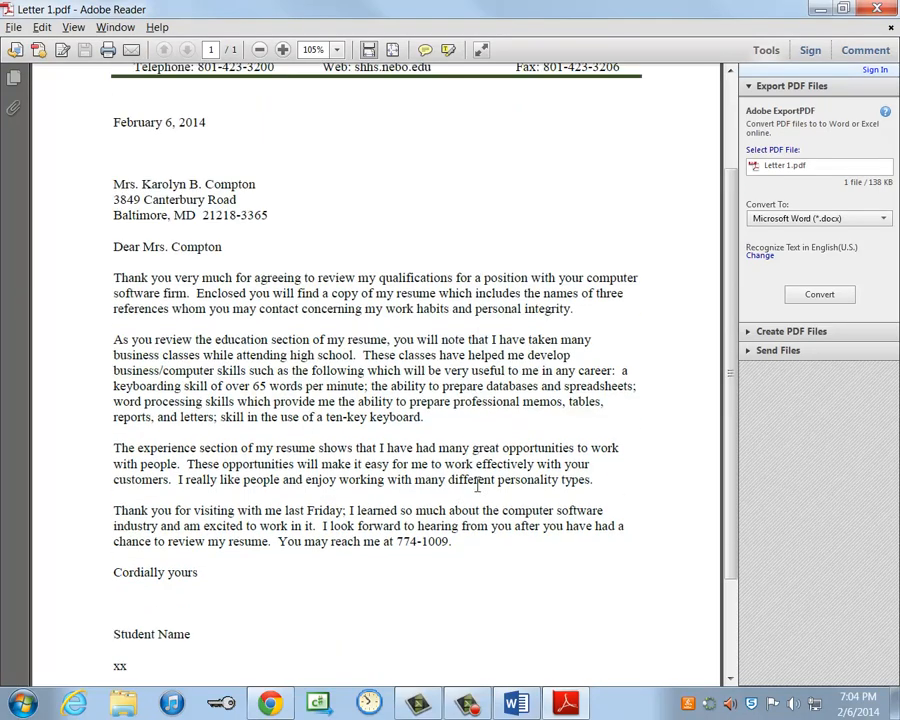
{"action": "scroll", "coordinate": [487, 487], "scroll_direction": "up", "scroll_amount": 6}
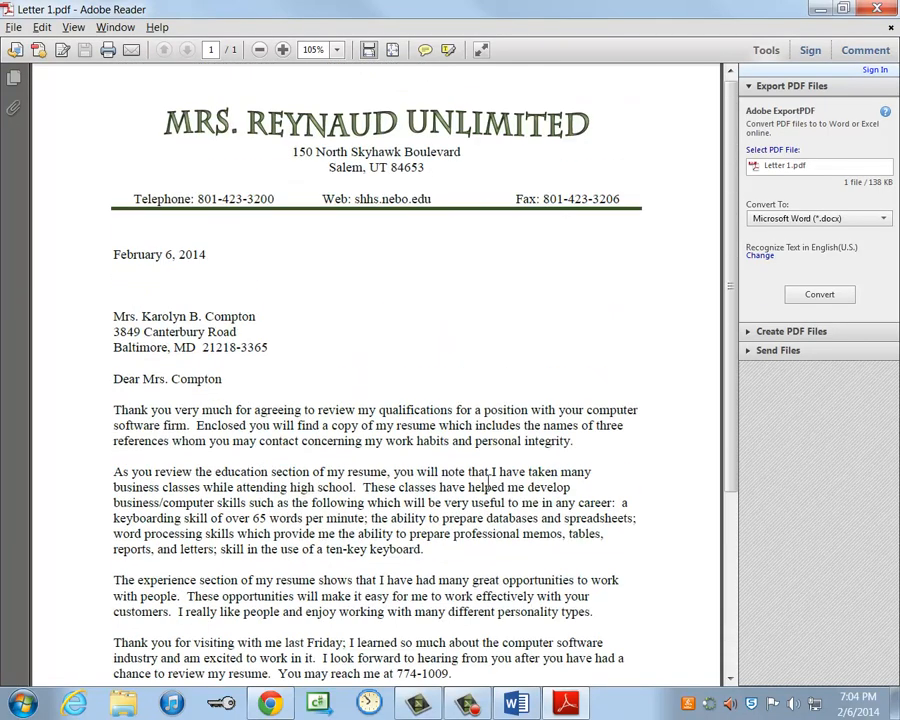